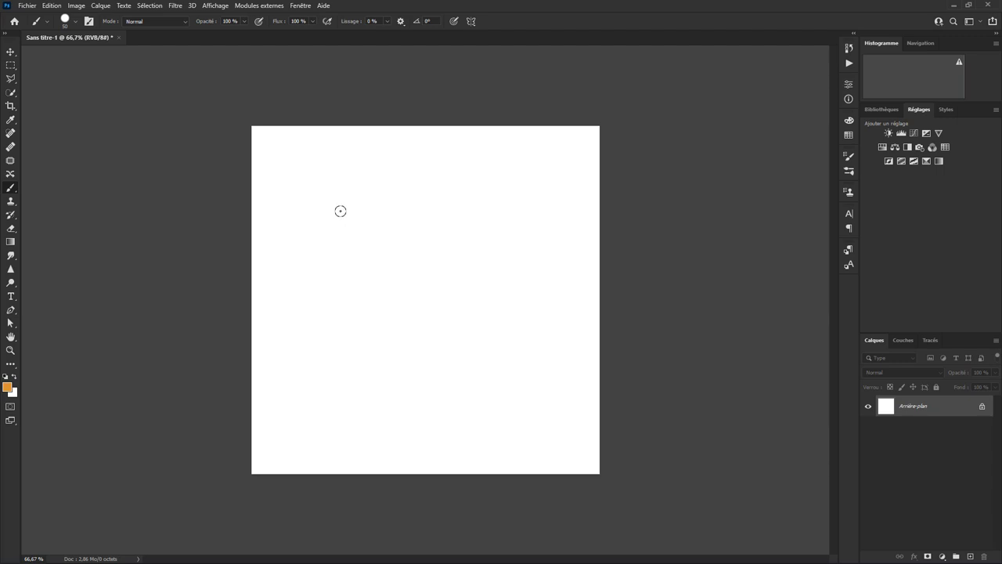
Paint a thick orange zigzag stroke down the blank canvas and bring up the brush presets.
mouse_move(349, 208)
mouse_down()
mouse_move(491, 367)
mouse_move(483, 399)
mouse_up()
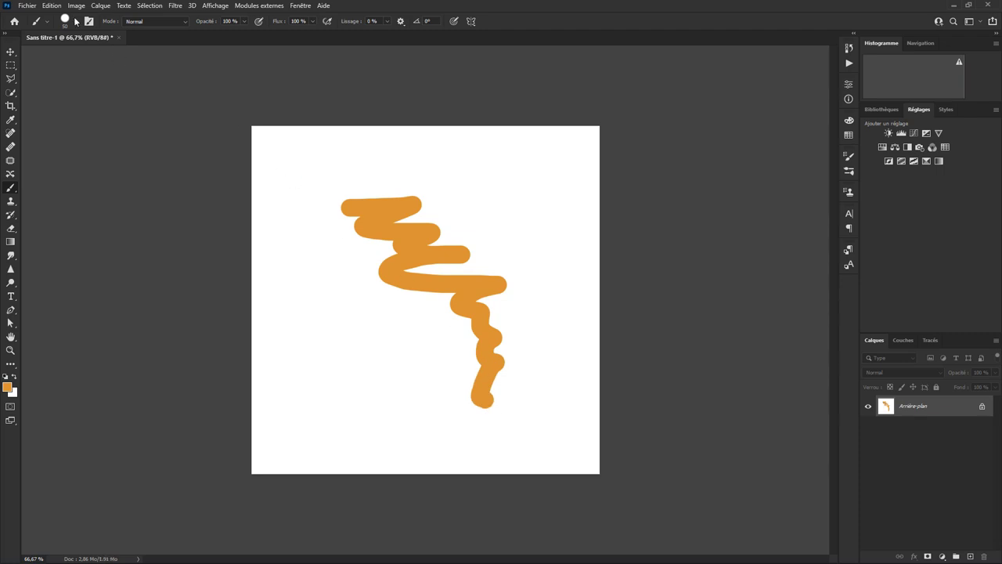
click(76, 21)
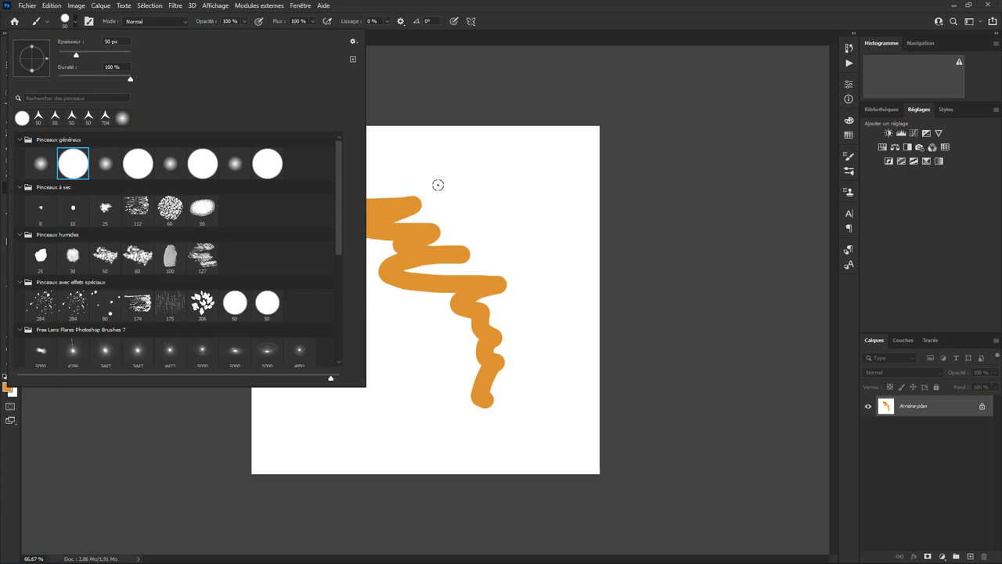
Set brush hardness to 0% and paint a soft orange diagonal stroke at upper right.
drag(131, 79, 41, 80)
click(443, 181)
drag(456, 174, 557, 270)
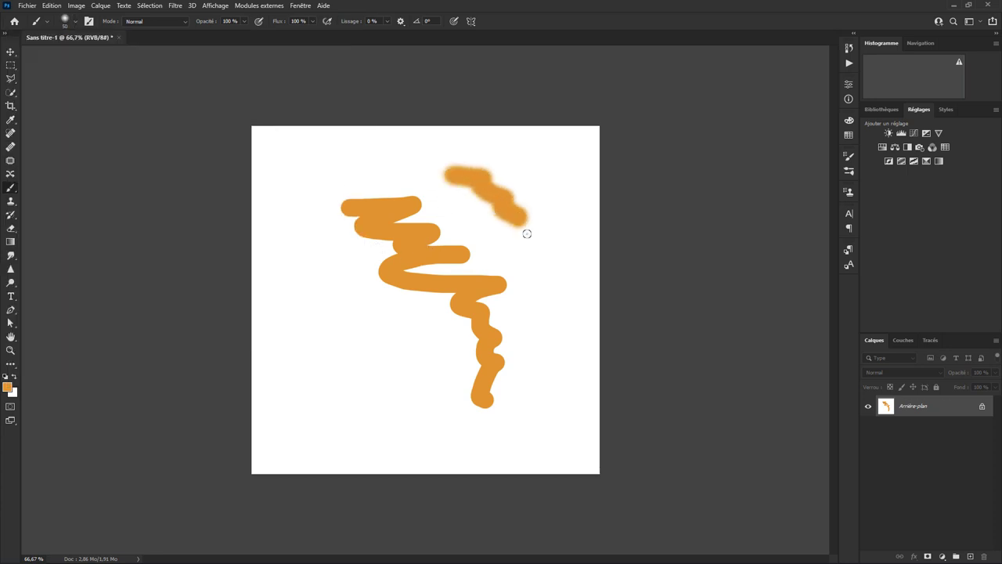
Restore brush hardness to 100% and paint a short hard-edged orange stroke lower down.
click(76, 24)
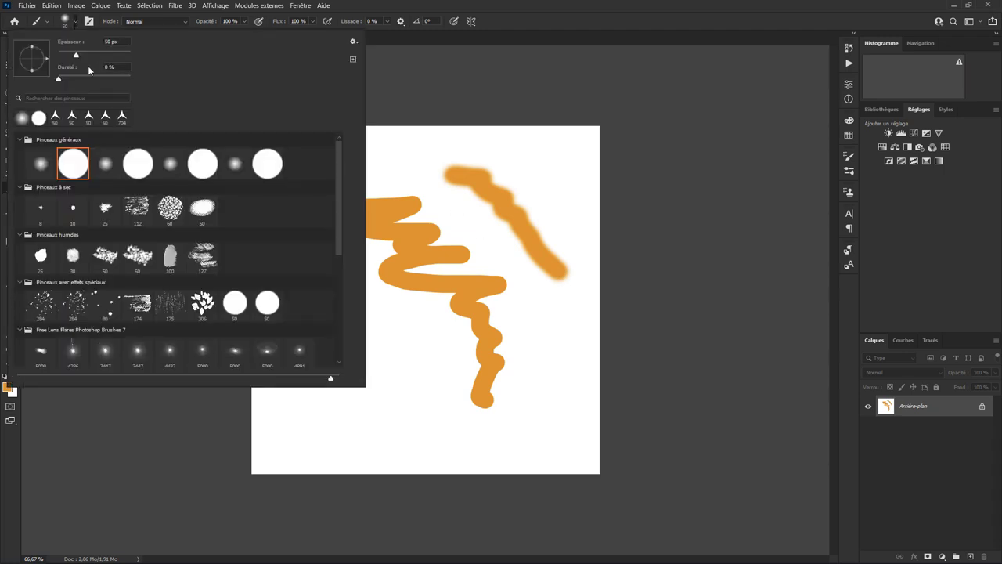
drag(58, 81, 145, 79)
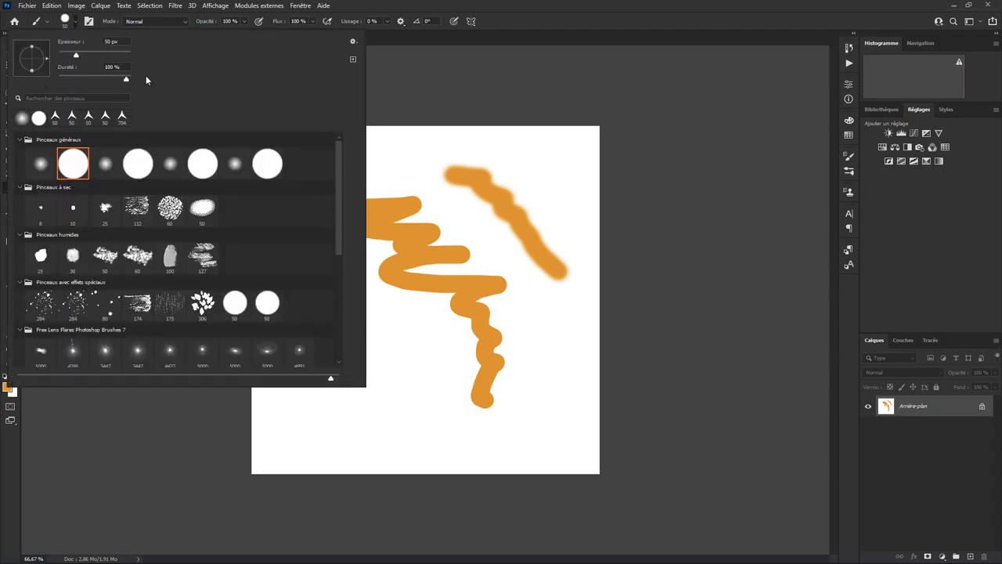
click(397, 344)
drag(397, 344, 431, 416)
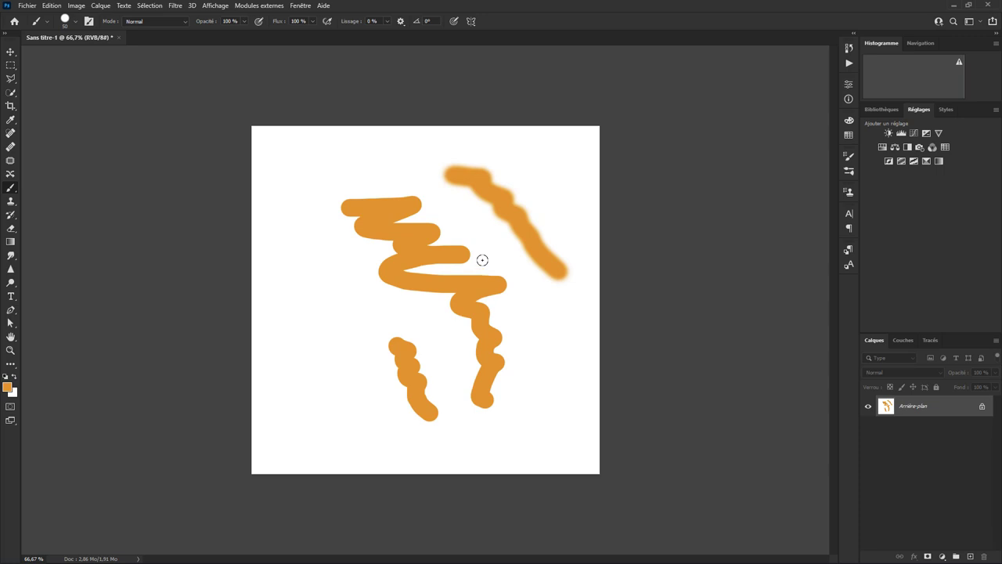
Open and close the Brush Settings panel without changes, then open the Edit menu.
click(88, 23)
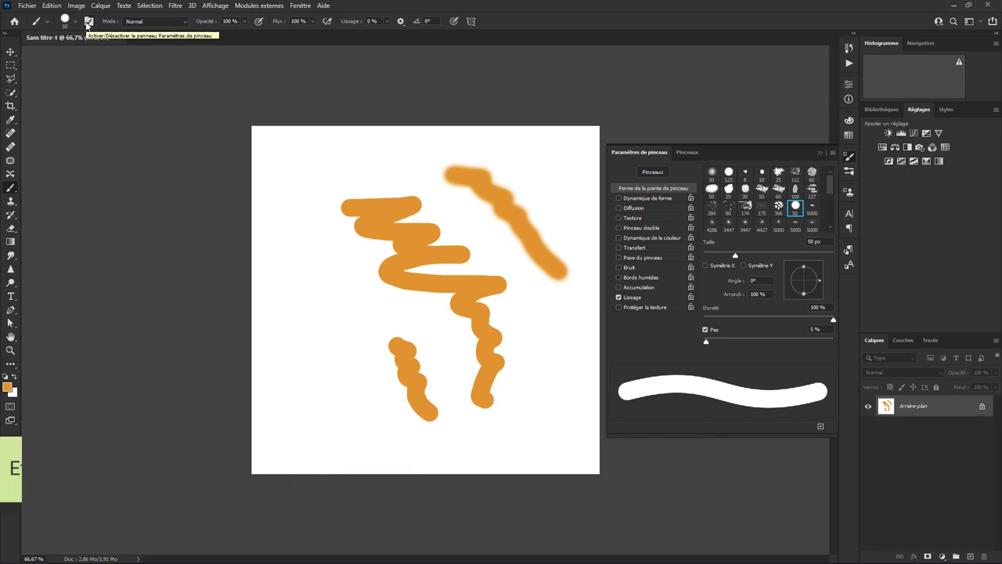
click(88, 22)
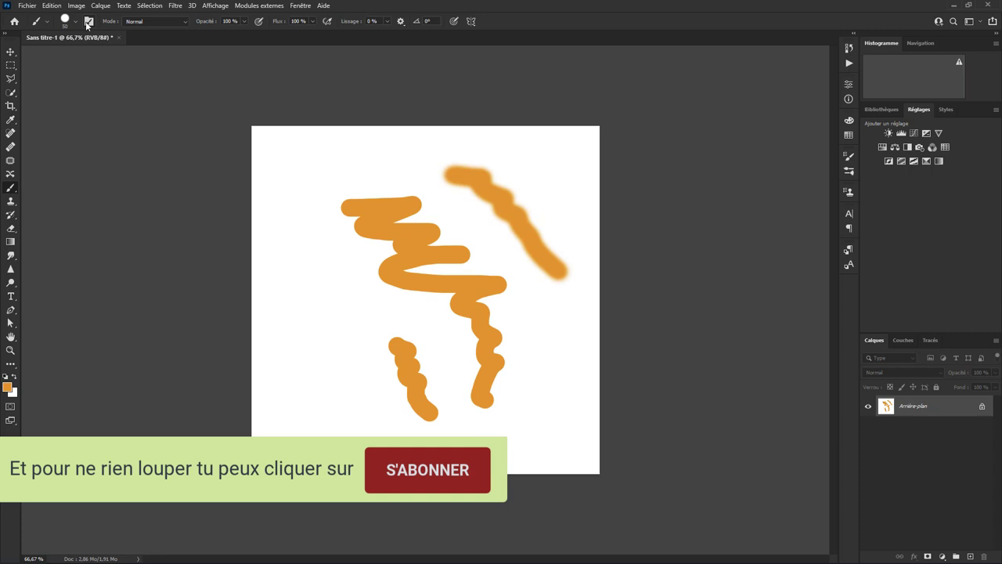
click(52, 6)
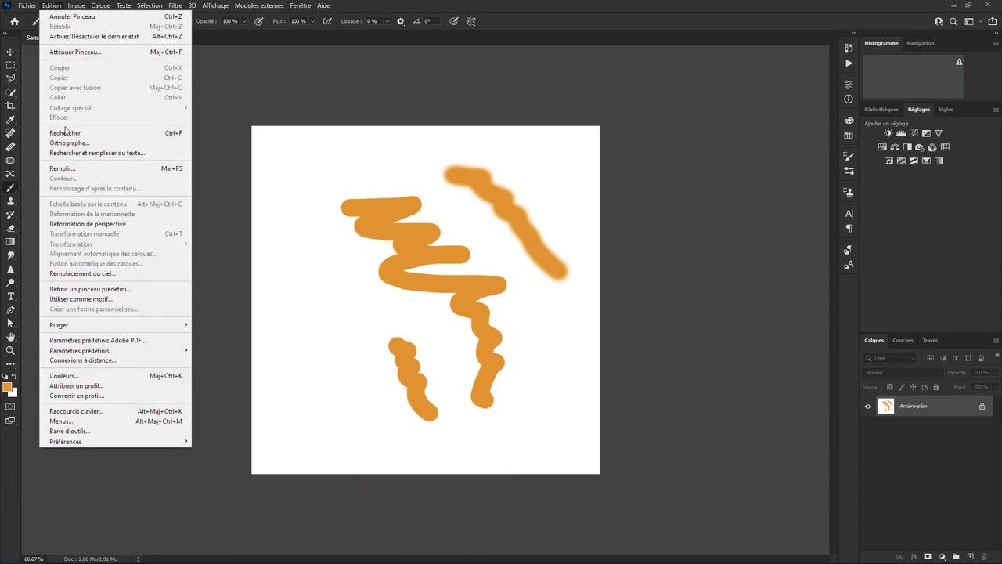
Fill the canvas with white to erase the strokes, then switch to the Polygonal Lasso tool.
click(73, 168)
click(238, 139)
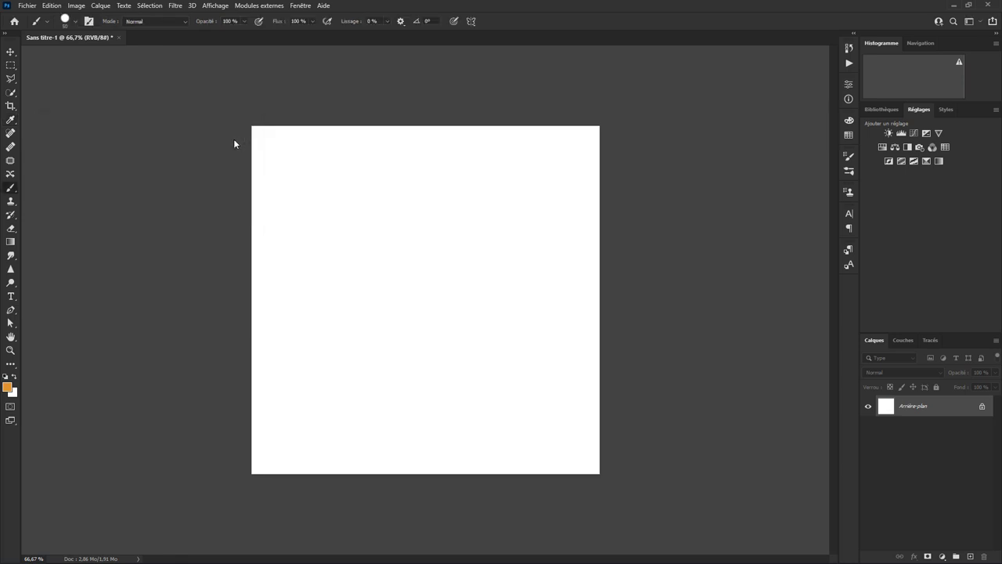
click(14, 83)
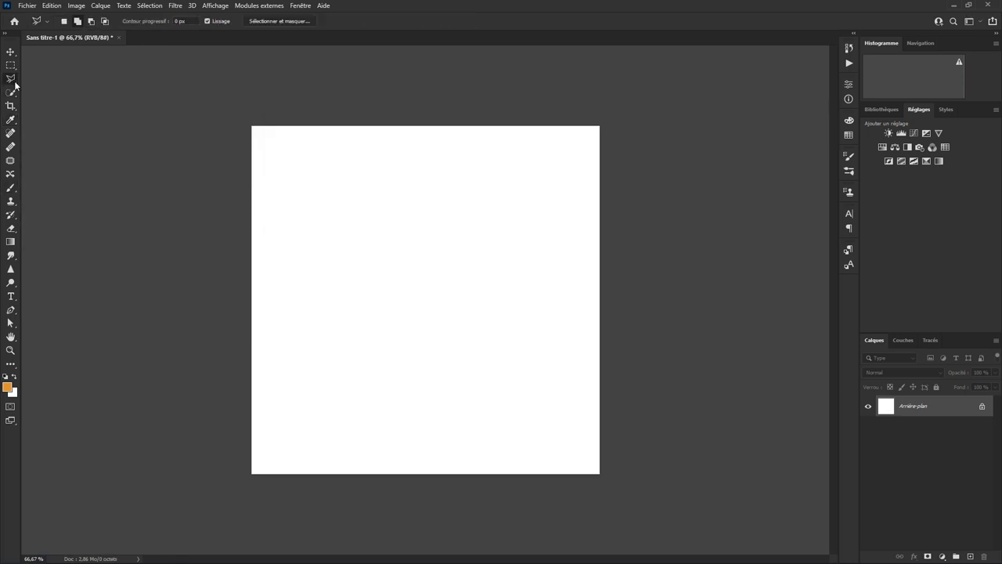
click(301, 7)
mouse_move(320, 27)
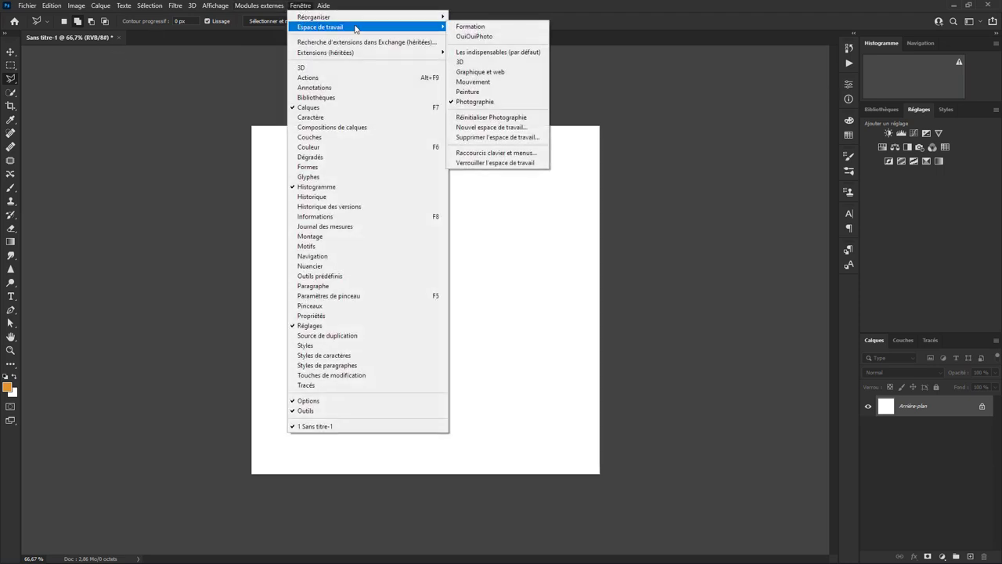
click(183, 86)
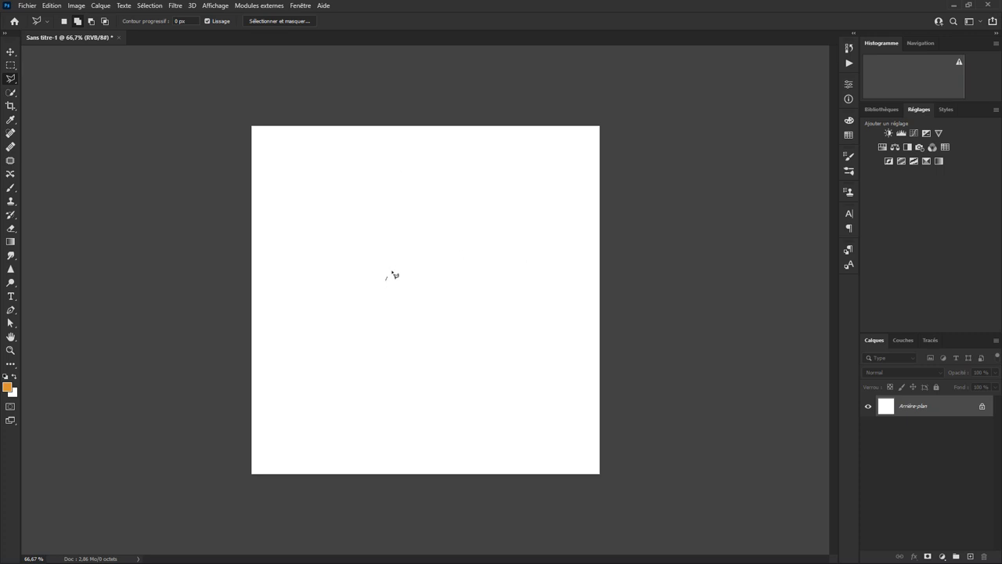
Draw a three-pointed star selection in the canvas centre with the Polygonal Lasso.
click(428, 158)
click(450, 274)
click(558, 417)
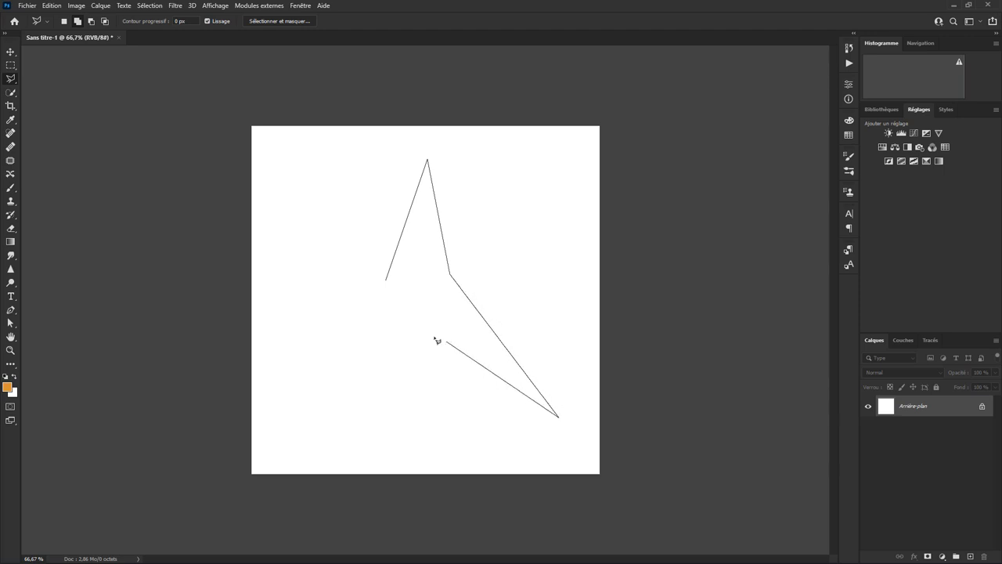
click(425, 324)
double_click(284, 411)
Fill the star selection with solid black (Remplir, contents Noir).
click(51, 6)
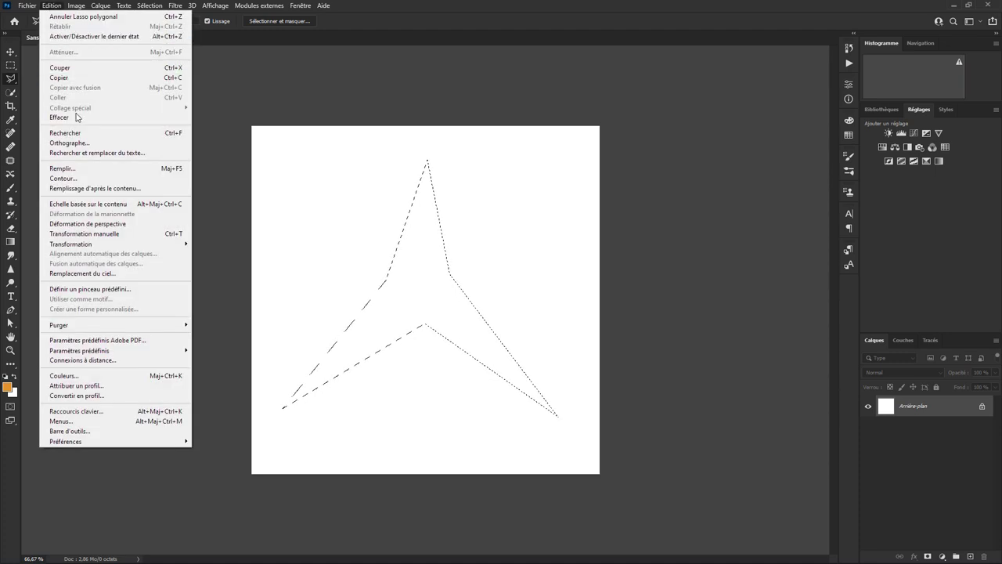
click(83, 169)
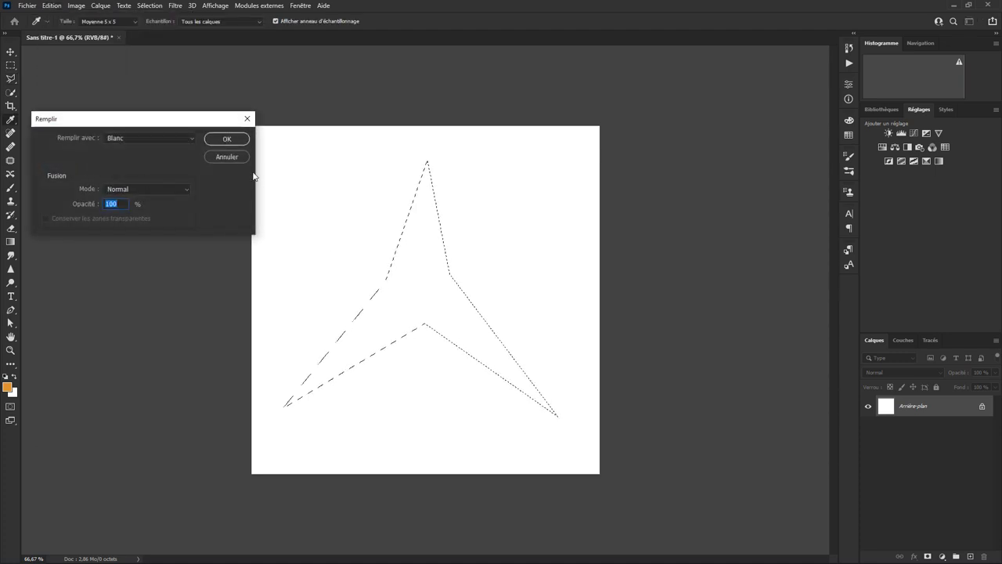
click(192, 138)
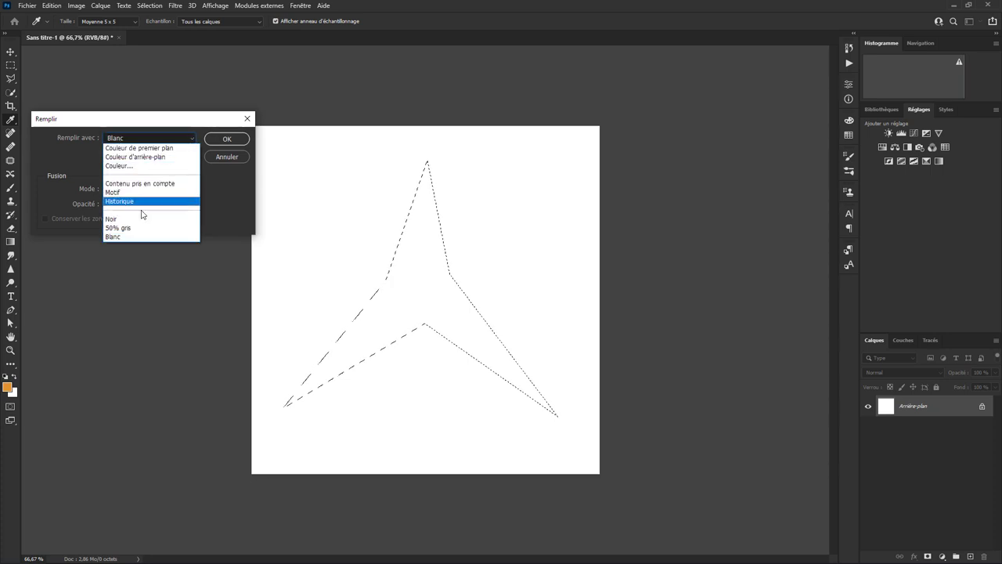
click(111, 219)
click(227, 139)
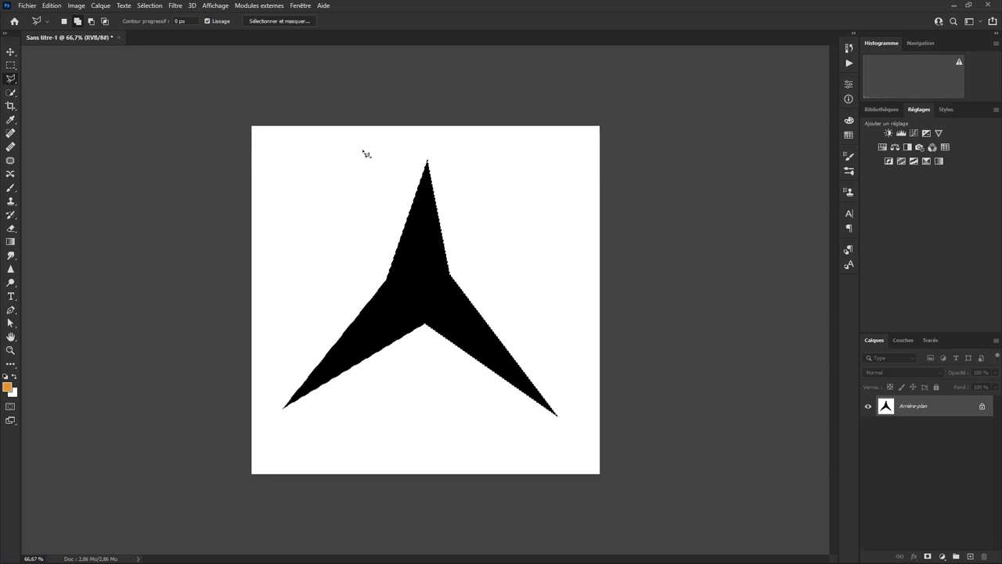
Deselect the star and define it as a brush preset named 'Shuriken de ouiouiphoto'.
click(156, 5)
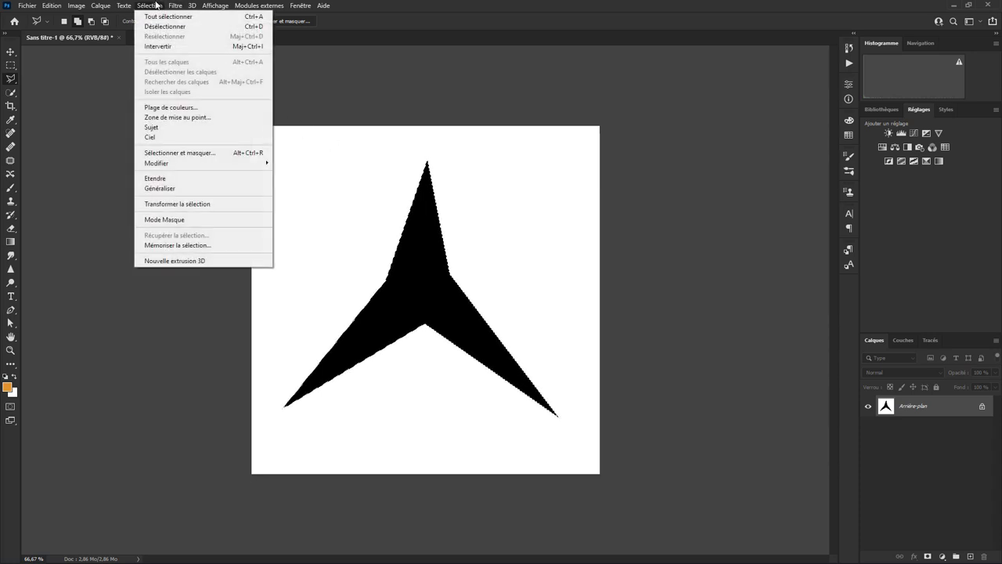
click(171, 27)
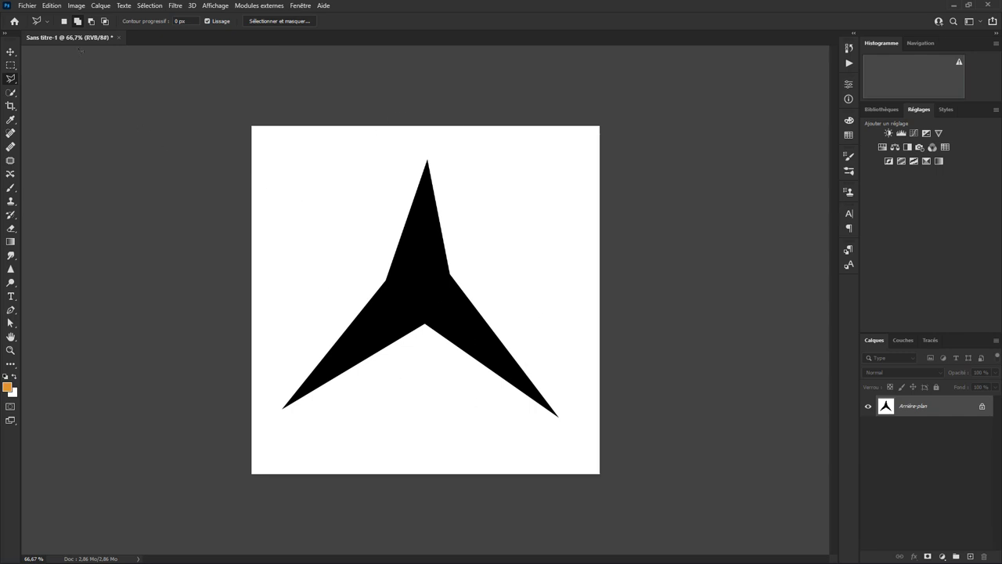
click(52, 6)
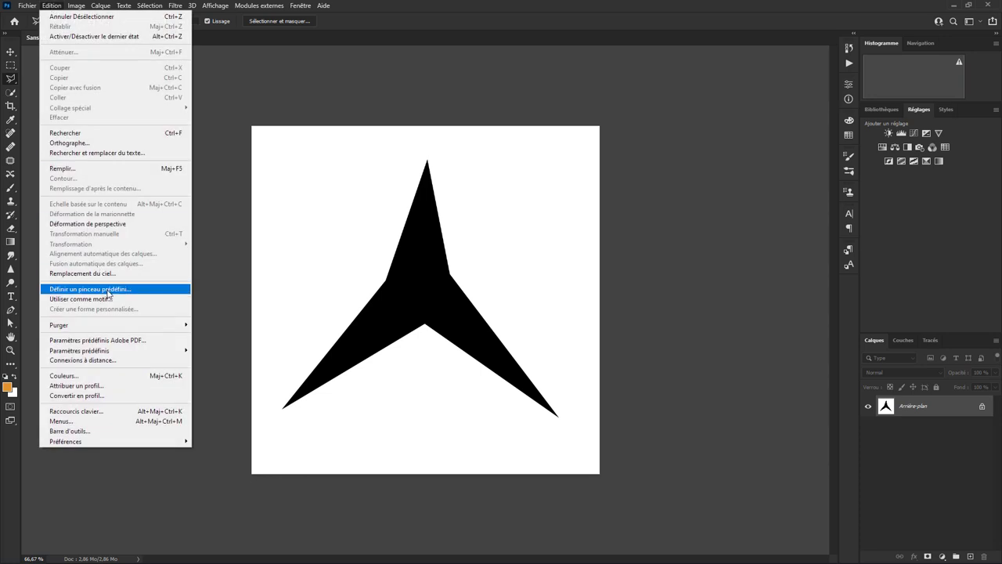
click(108, 291)
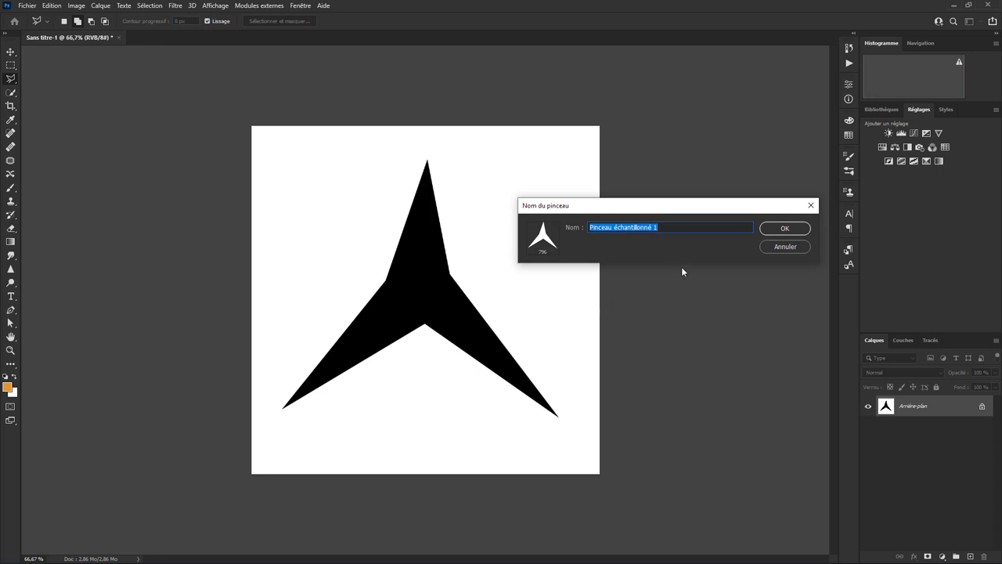
text(Shuriken de ouiouiphoto)
Save the new Shuriken brush and enlarge it to 72 px.
click(785, 228)
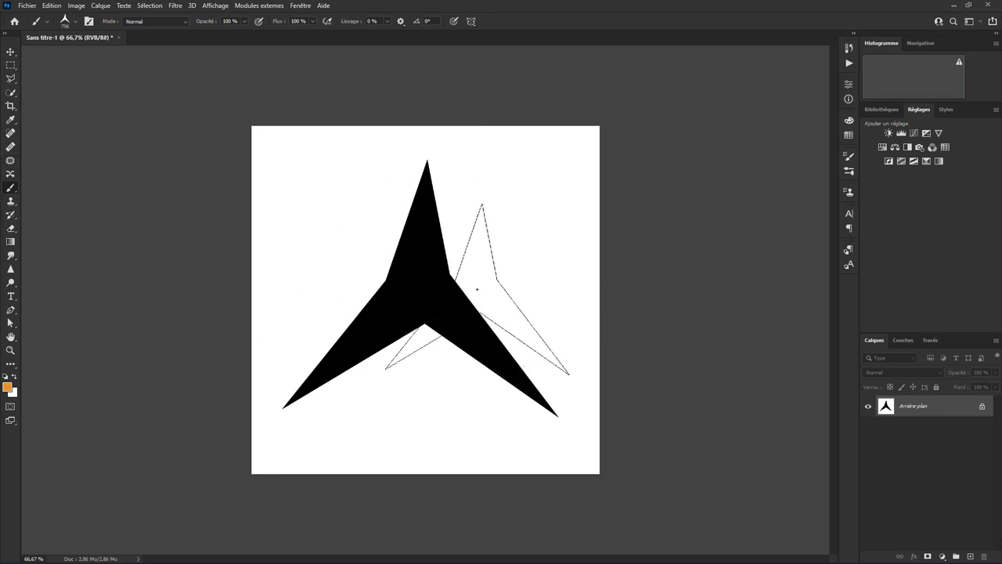
click(66, 15)
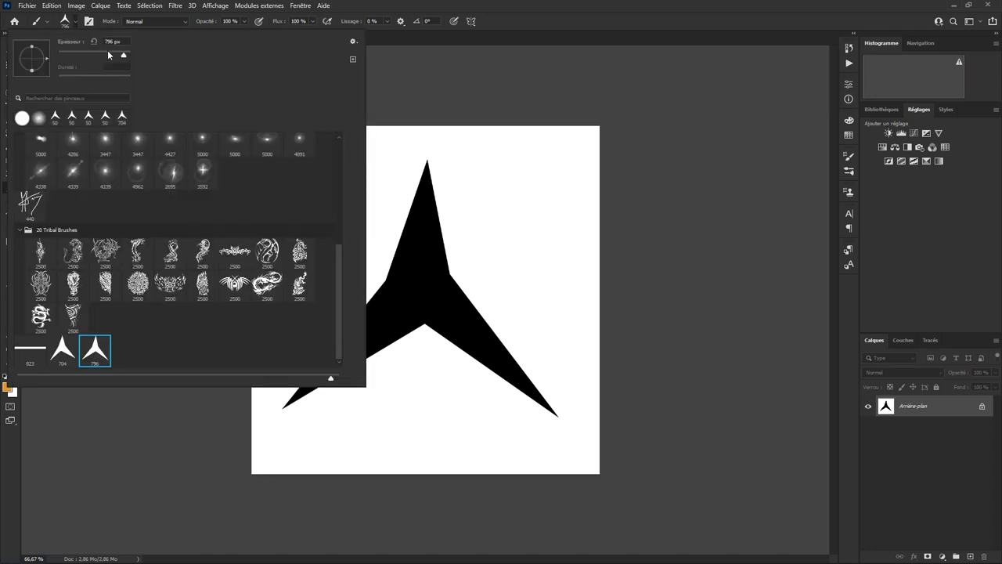
key(bracketright)
key(bracketright)
key(Return)
Paint two orange shuriken test strokes above either side of the black star.
mouse_move(476, 180)
mouse_down()
mouse_move(523, 238)
mouse_move(544, 296)
mouse_move(556, 185)
mouse_move(541, 293)
mouse_move(477, 173)
mouse_move(540, 287)
mouse_move(506, 197)
mouse_move(555, 296)
mouse_move(544, 277)
mouse_move(557, 227)
mouse_up()
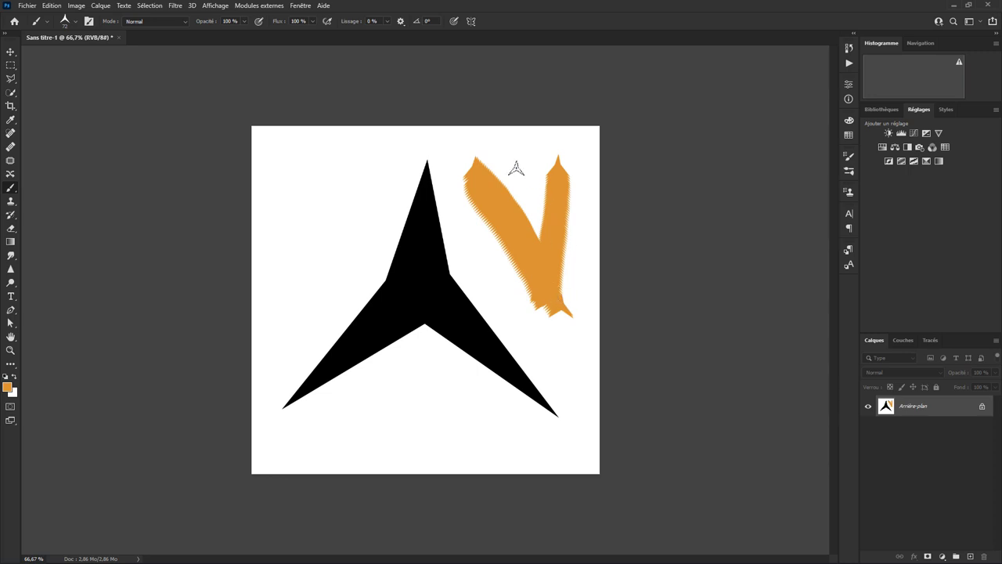
mouse_move(285, 152)
mouse_down()
mouse_move(334, 201)
mouse_move(312, 265)
mouse_move(385, 166)
mouse_up()
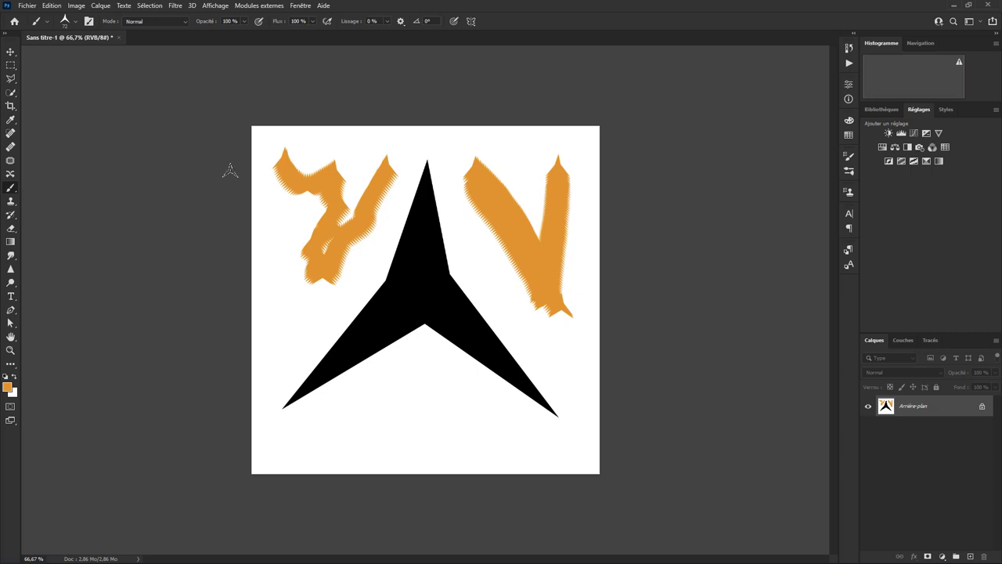
click(53, 6)
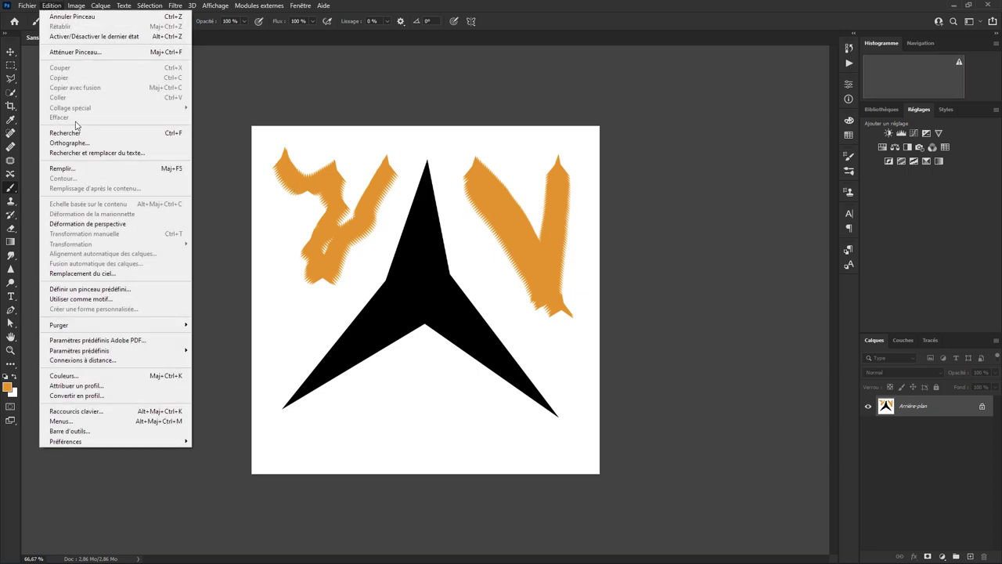
Fill the whole canvas solid black and show the shuriken tip's 72 px, 10% spacing settings.
click(77, 169)
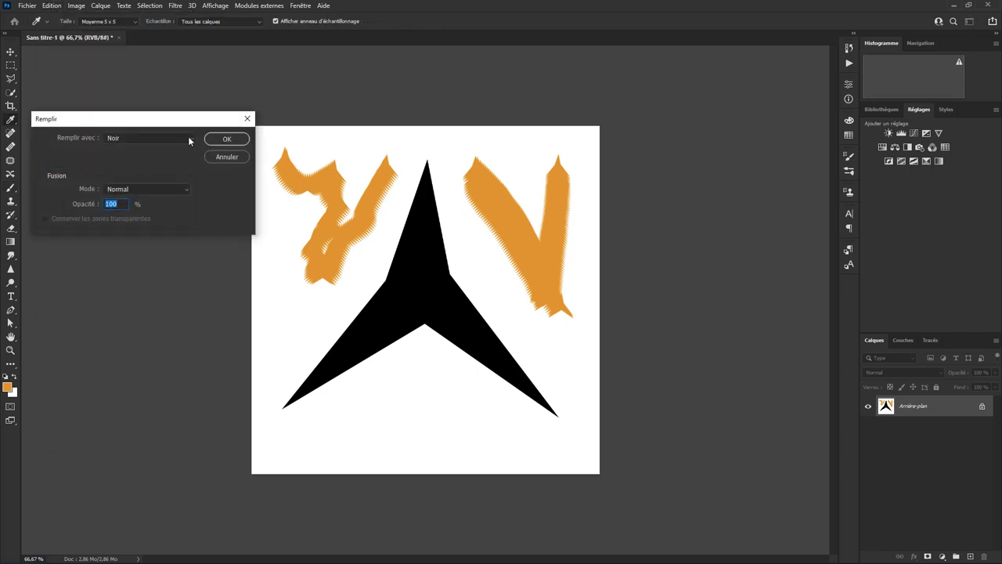
click(221, 138)
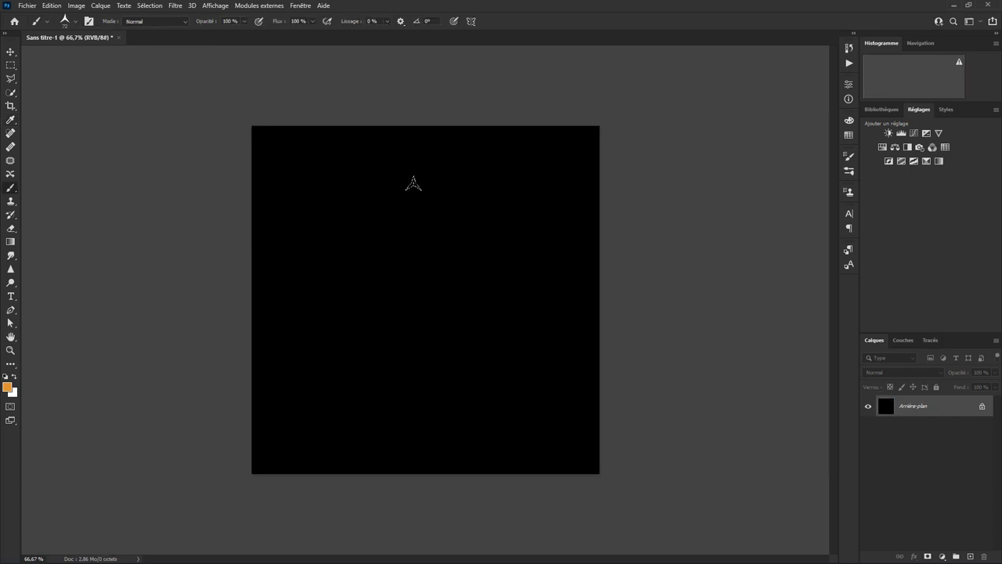
click(89, 22)
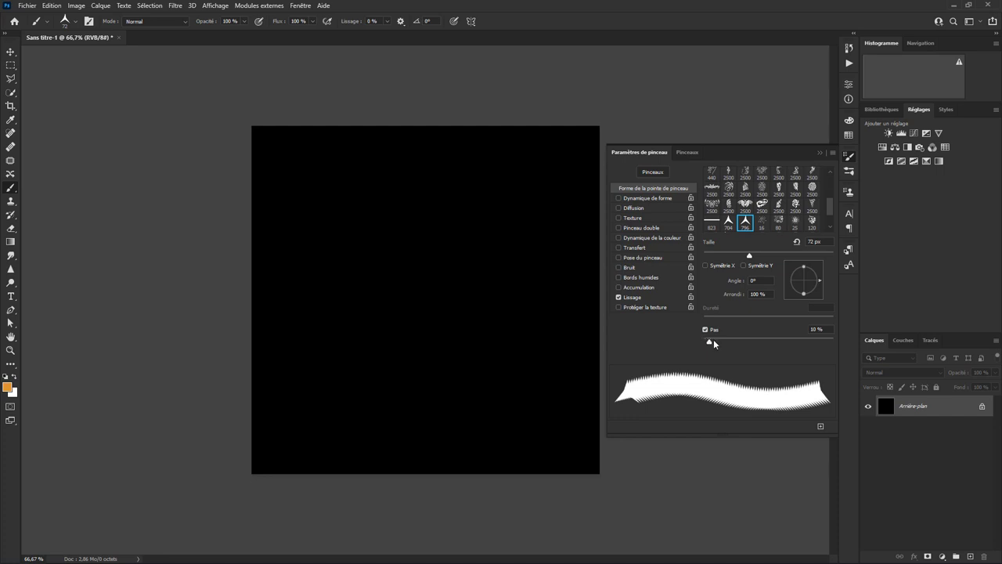
Adjust spacing, paint a test row of orange shuriken marks, then widen spacing to 159%.
mouse_move(709, 342)
mouse_down()
mouse_move(790, 344)
mouse_move(761, 344)
mouse_up()
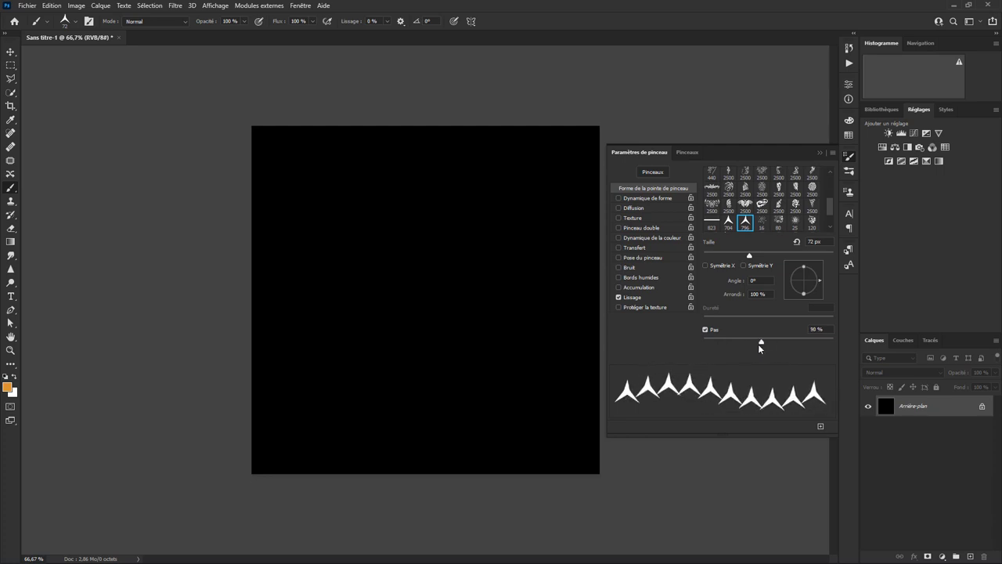
drag(308, 203, 504, 212)
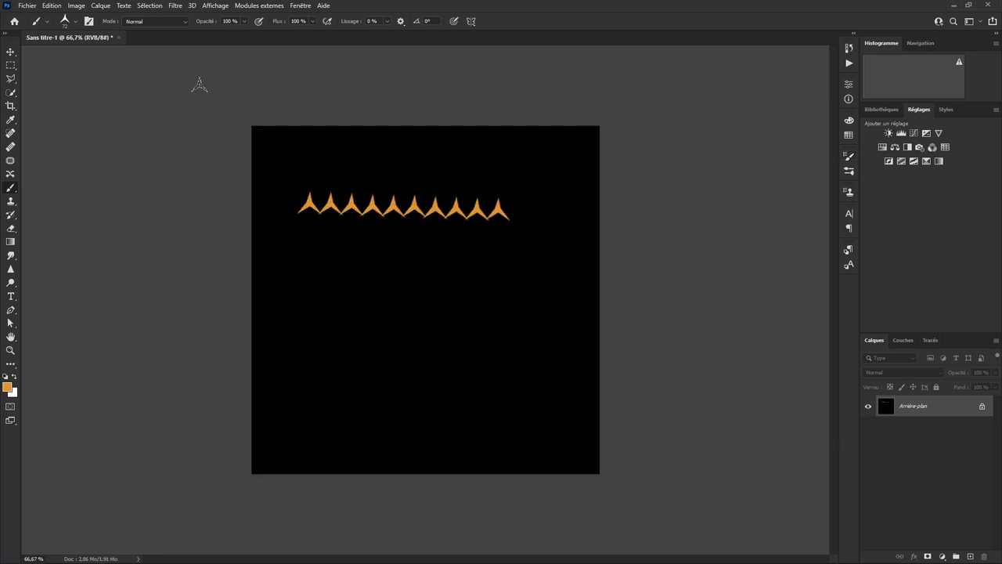
click(89, 22)
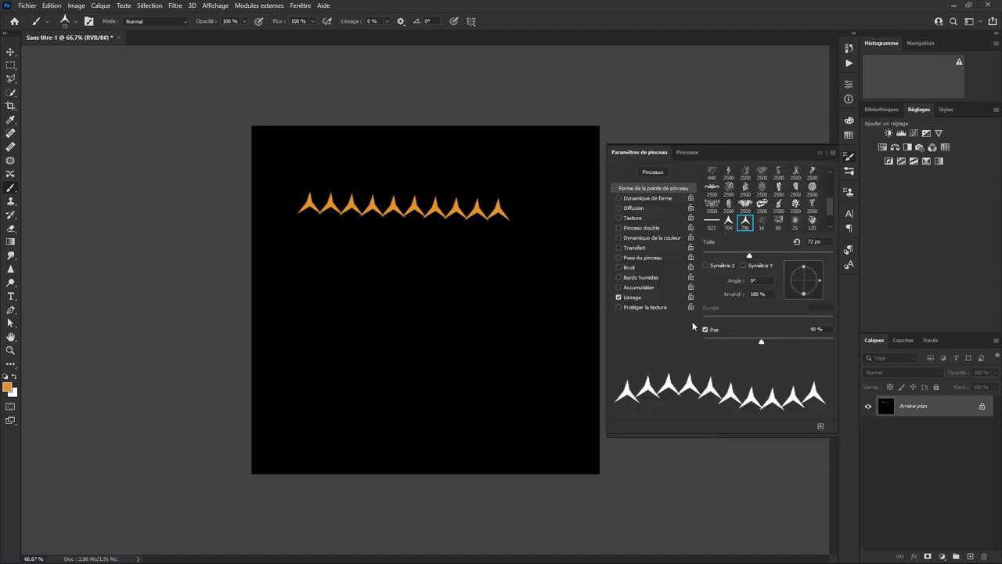
drag(764, 343, 785, 343)
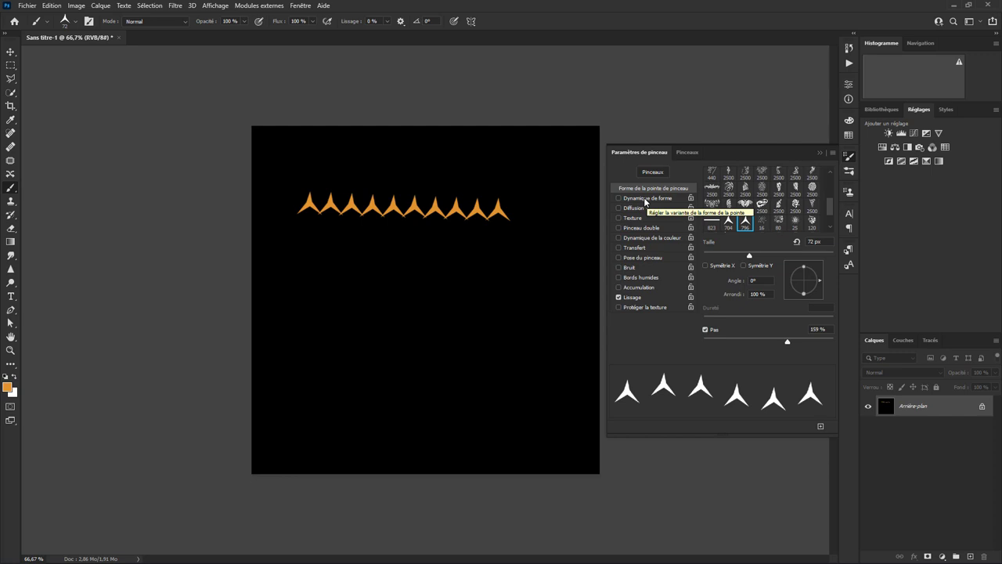
Enable Shape Dynamics with size jitter 71%, angle 37%, roundness 26%, Control off, then paint a test row.
click(645, 200)
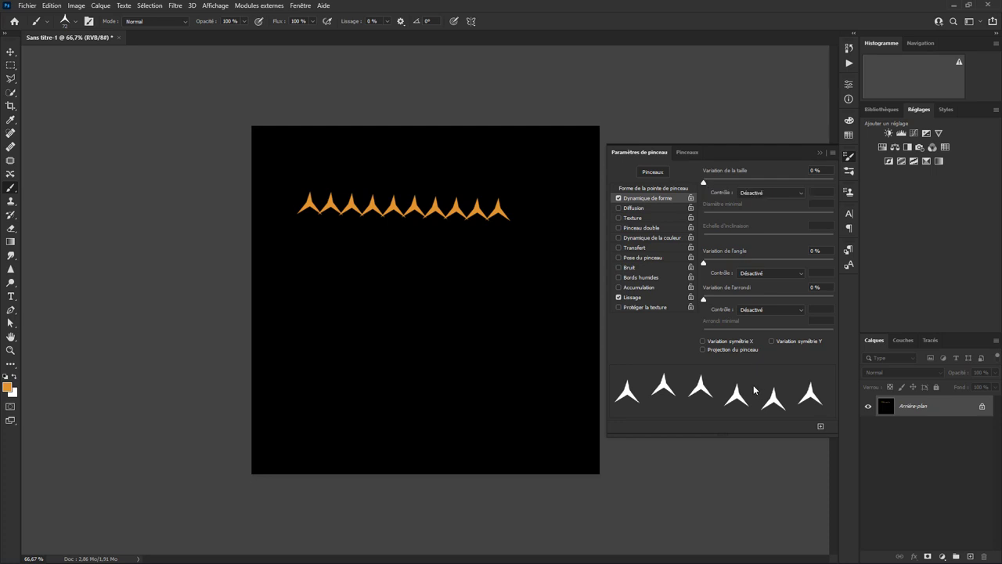
mouse_move(704, 182)
mouse_down()
mouse_move(812, 182)
mouse_move(797, 190)
mouse_up()
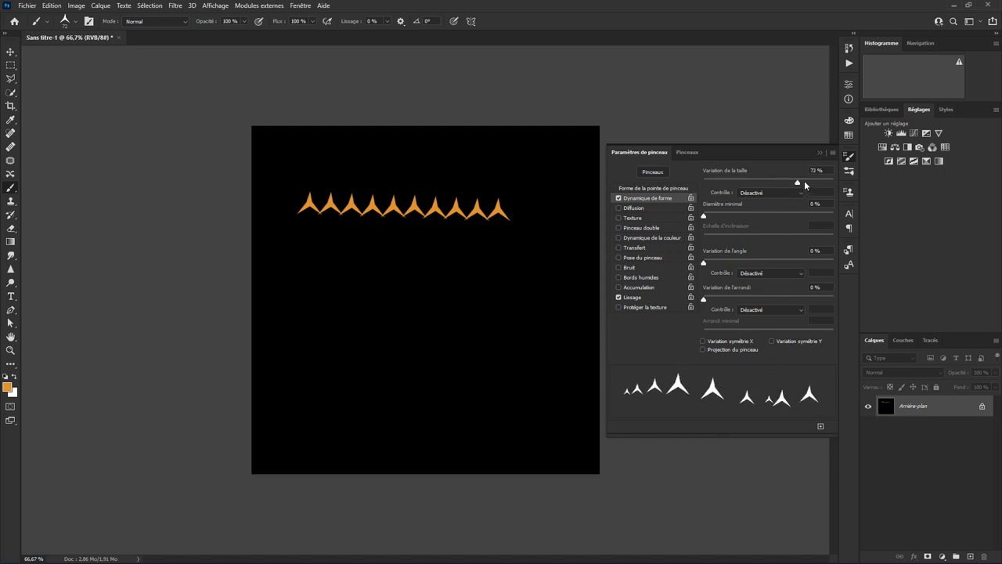
mouse_move(798, 182)
mouse_down()
mouse_move(704, 180)
mouse_move(796, 181)
mouse_up()
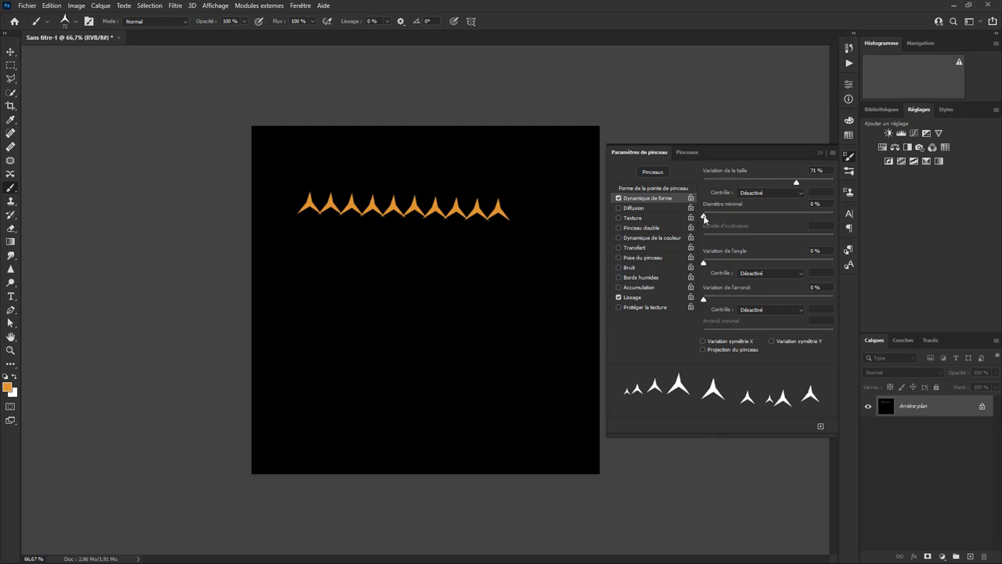
mouse_move(704, 218)
mouse_down()
mouse_move(771, 221)
mouse_move(704, 215)
mouse_up()
drag(704, 266, 752, 272)
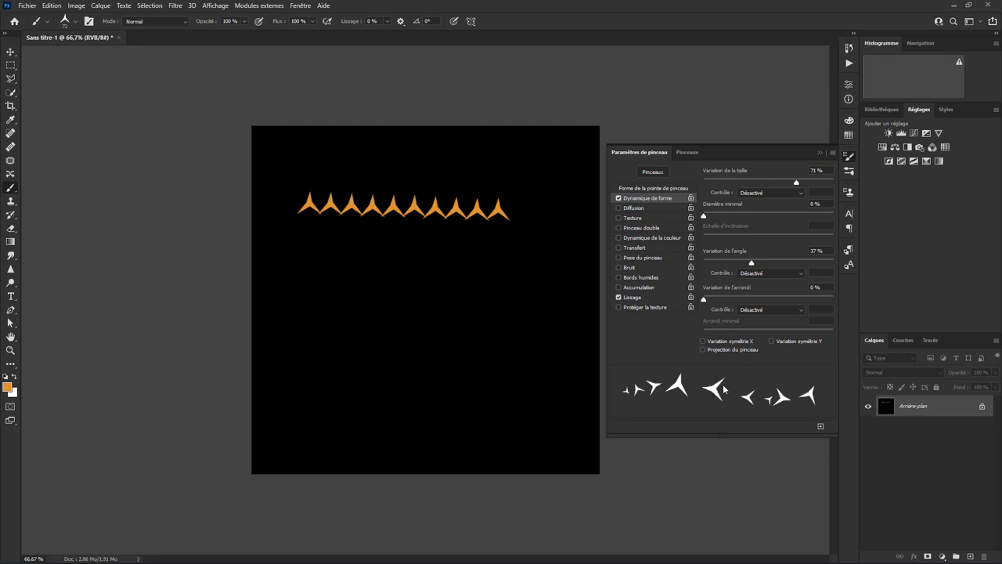
mouse_move(704, 299)
mouse_down()
mouse_move(755, 309)
mouse_move(738, 301)
mouse_up()
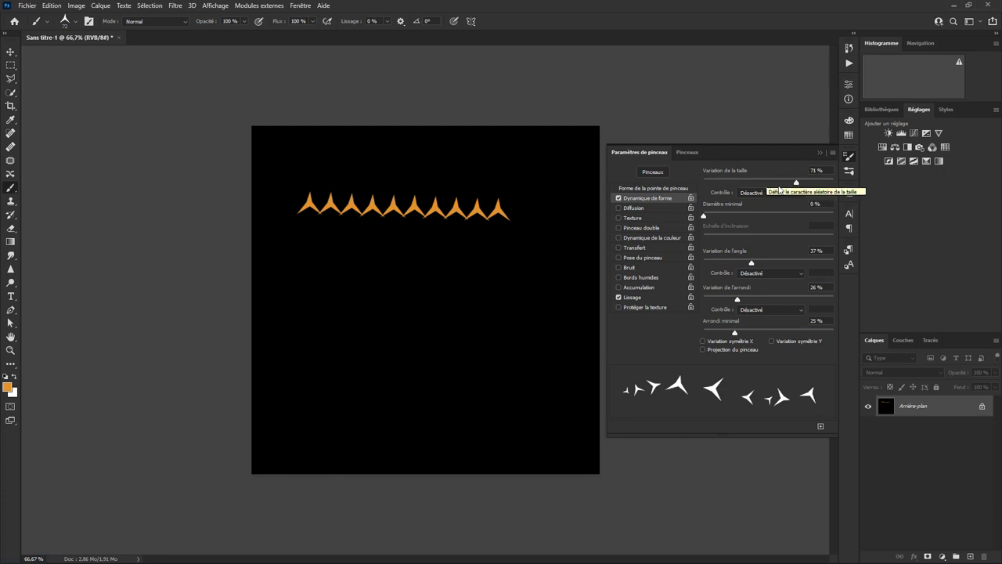
click(798, 195)
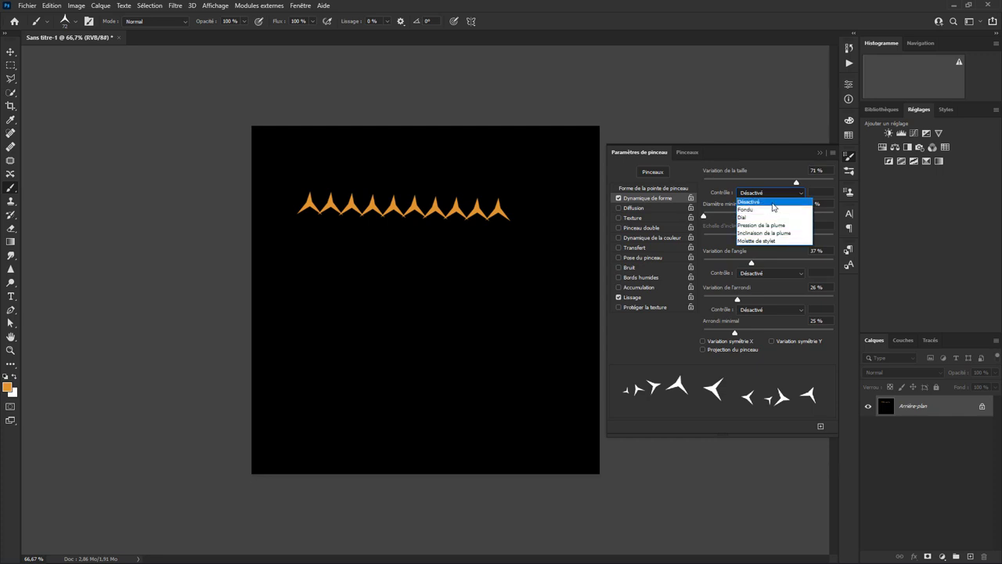
click(773, 203)
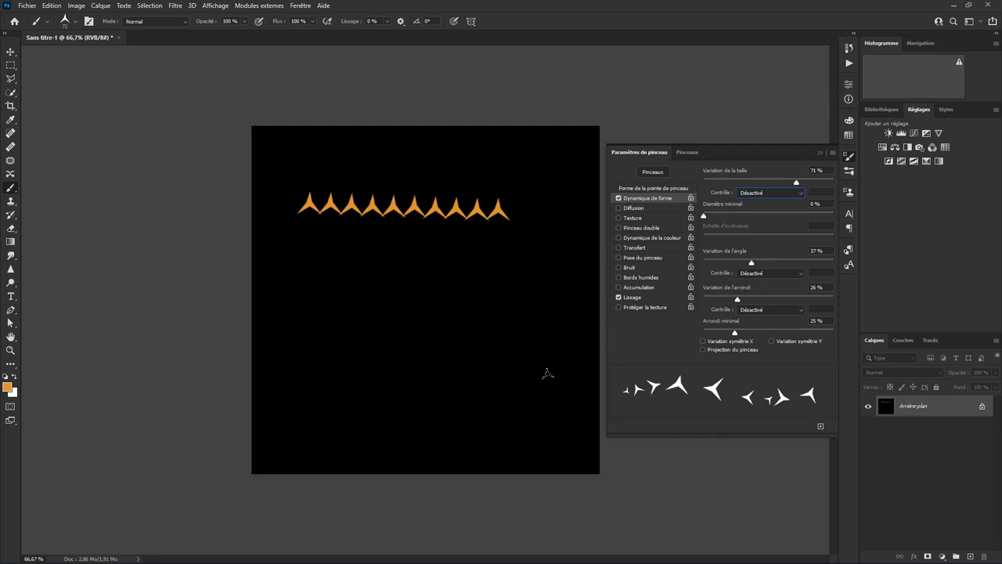
drag(310, 311, 487, 307)
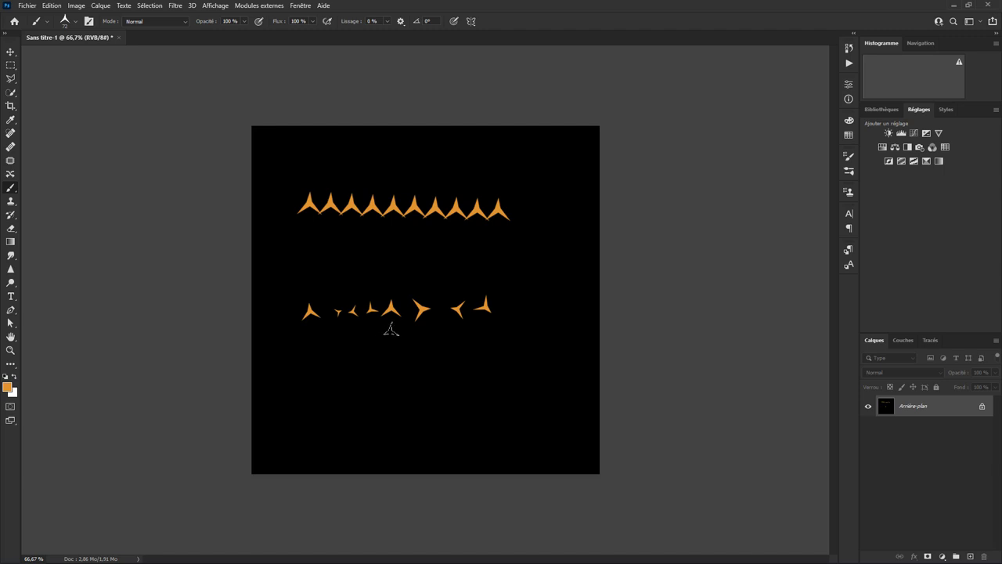
Enable Scattering on both axes at 775% with count 4, then paint marks across the lower canvas.
click(89, 22)
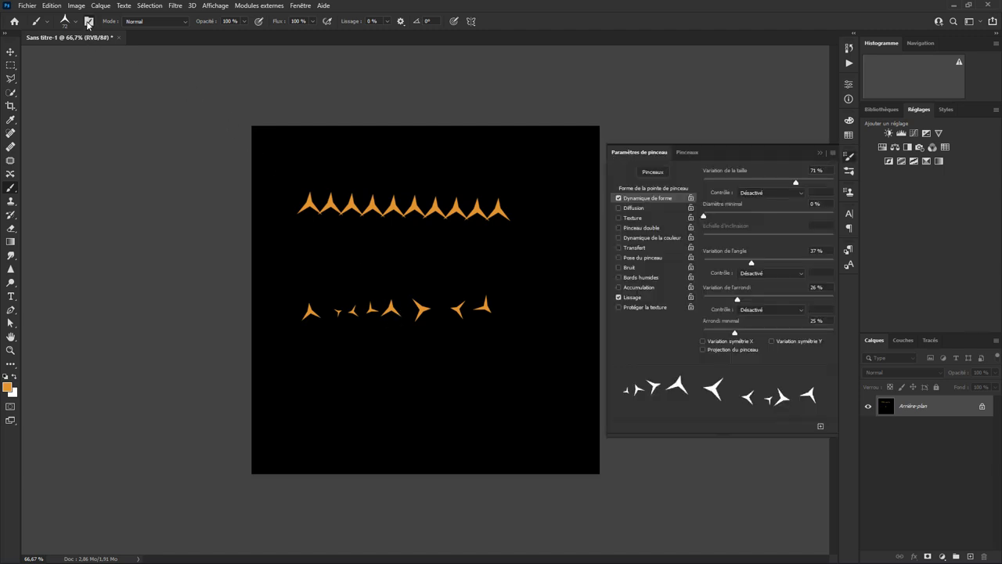
click(632, 208)
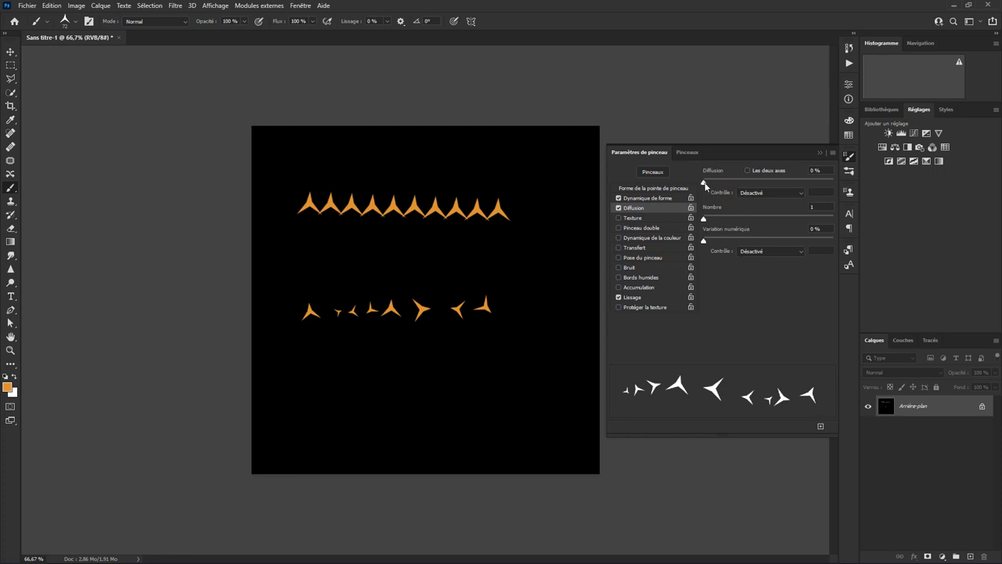
mouse_move(705, 185)
mouse_down()
mouse_move(750, 193)
mouse_move(704, 184)
mouse_up()
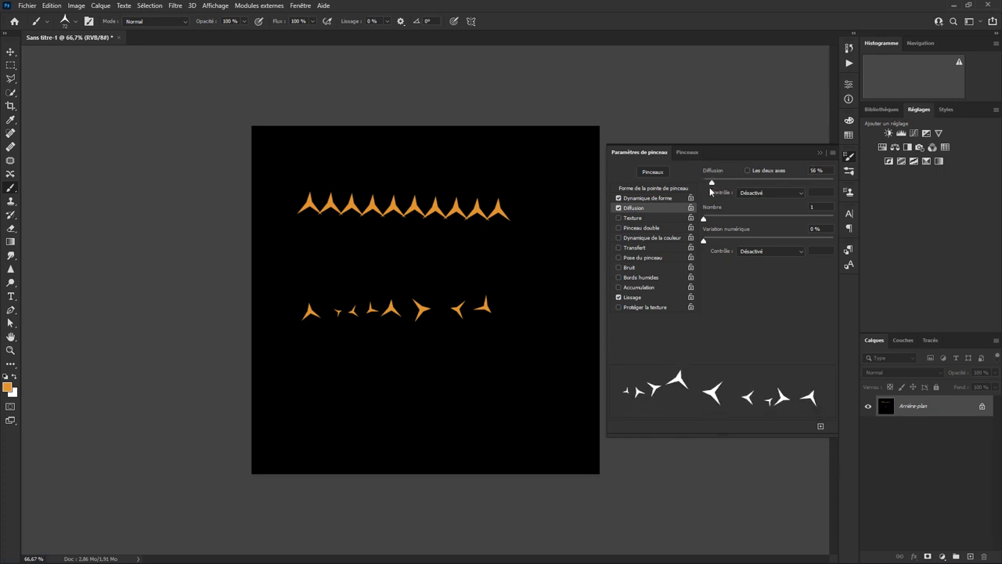
click(748, 170)
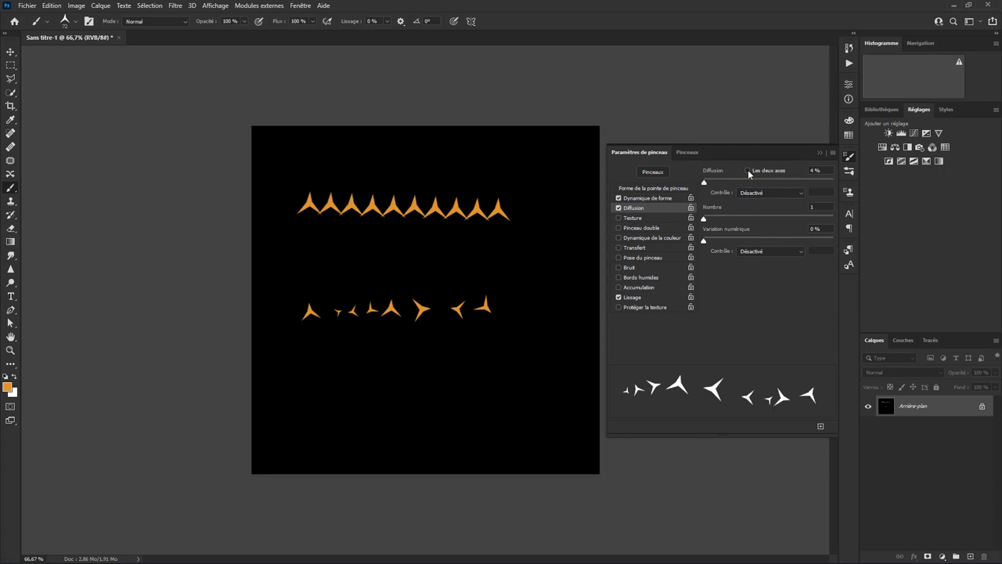
mouse_move(713, 180)
mouse_down()
mouse_move(762, 188)
mouse_move(690, 182)
mouse_move(758, 186)
mouse_move(733, 184)
mouse_move(750, 188)
mouse_up()
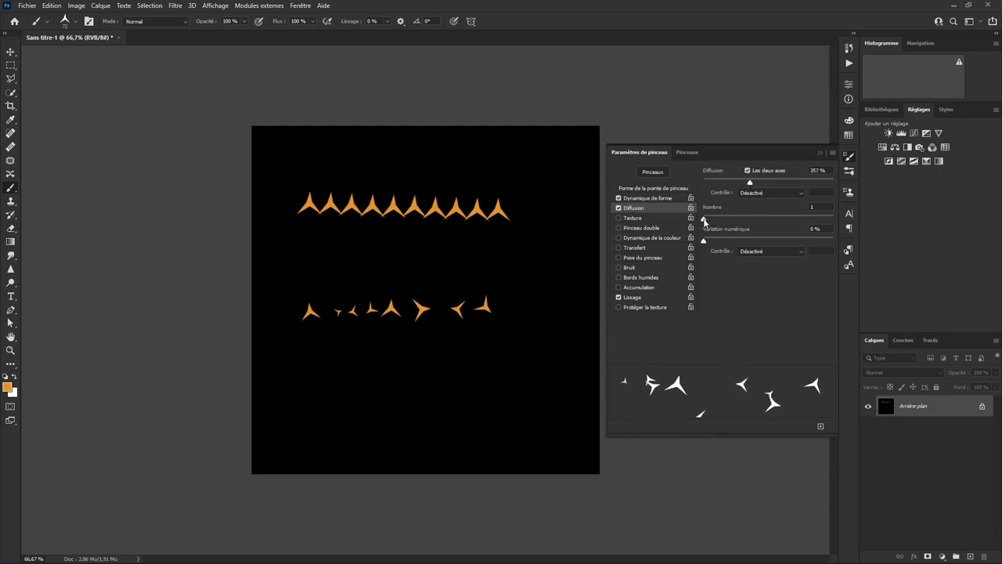
drag(704, 223, 727, 224)
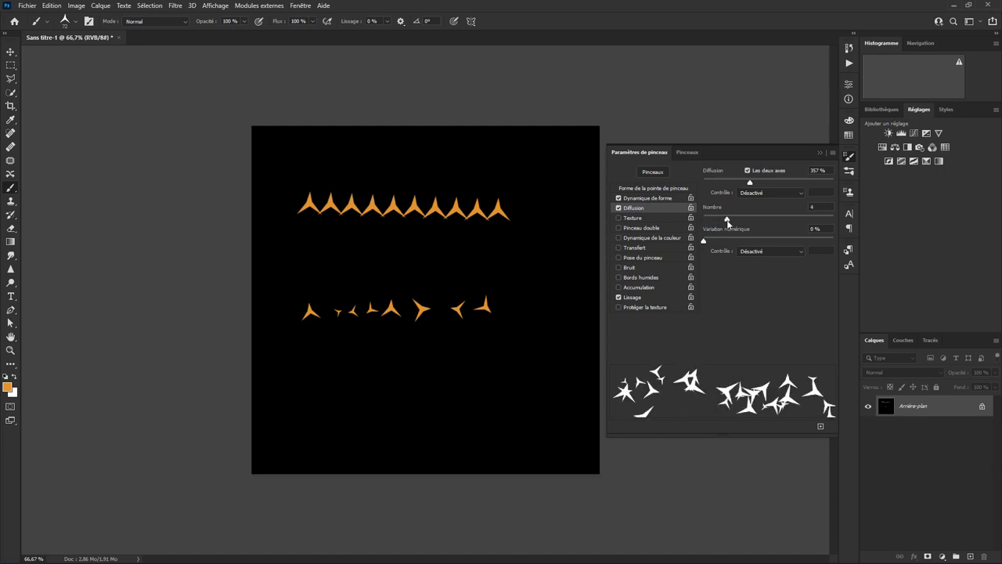
mouse_move(751, 183)
mouse_down()
mouse_move(815, 187)
mouse_move(804, 185)
mouse_up()
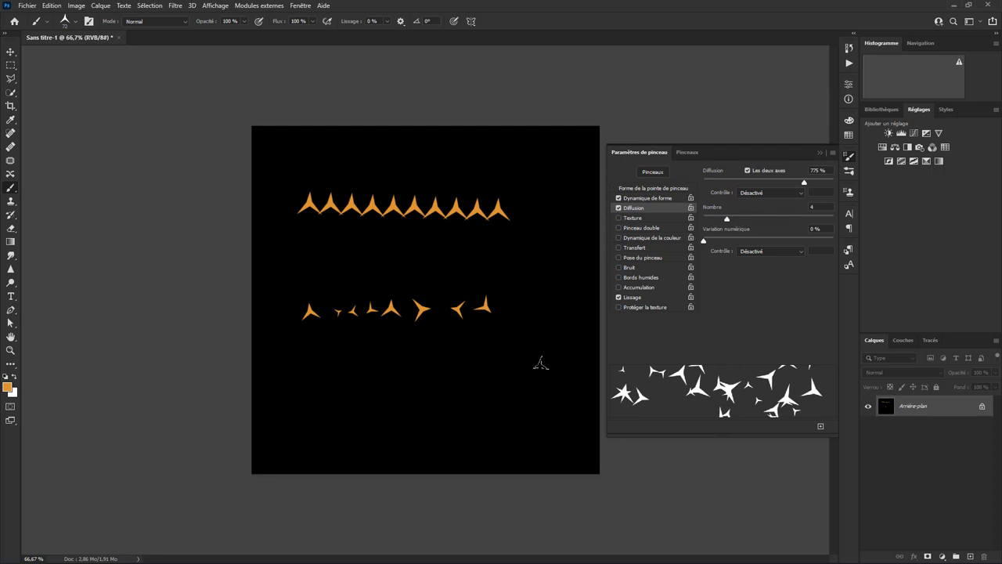
mouse_move(295, 407)
mouse_down()
mouse_move(553, 360)
mouse_move(561, 405)
mouse_up()
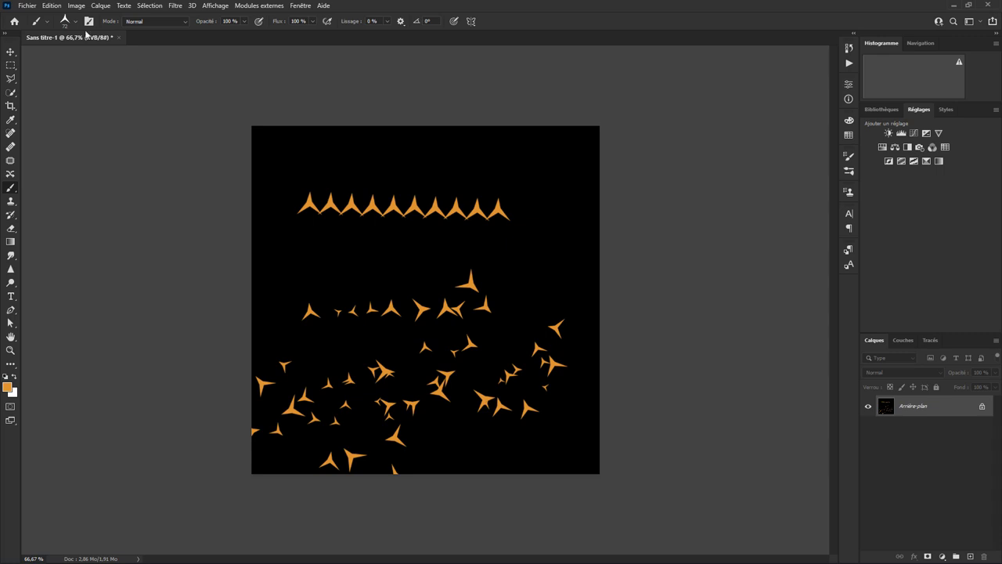
Fill the whole canvas with black using Edit > Fill.
click(55, 7)
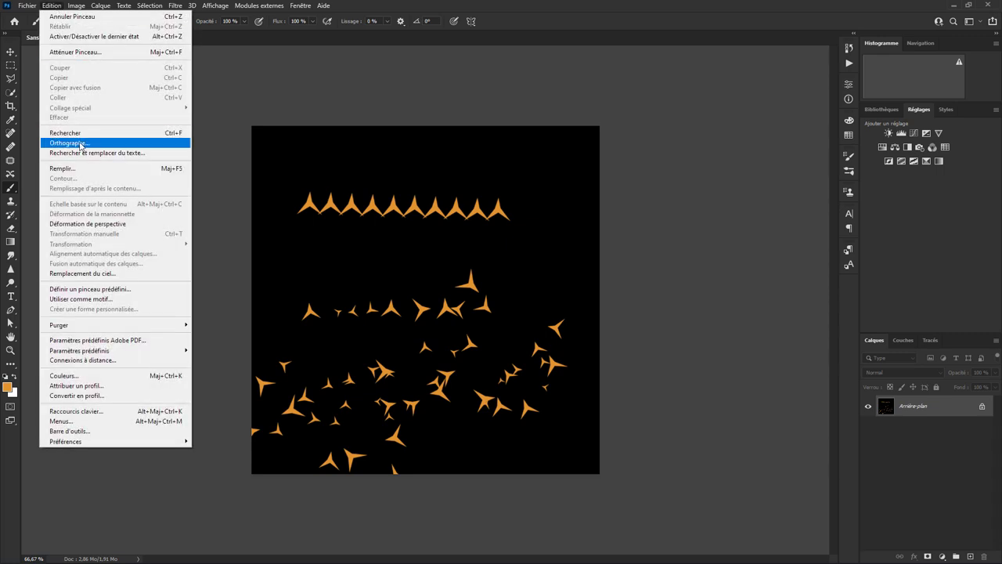
click(86, 169)
click(226, 140)
key(b)
Enable colour dynamics with 100% foreground/background jitter and paint an orange-and-white test stroke.
click(88, 21)
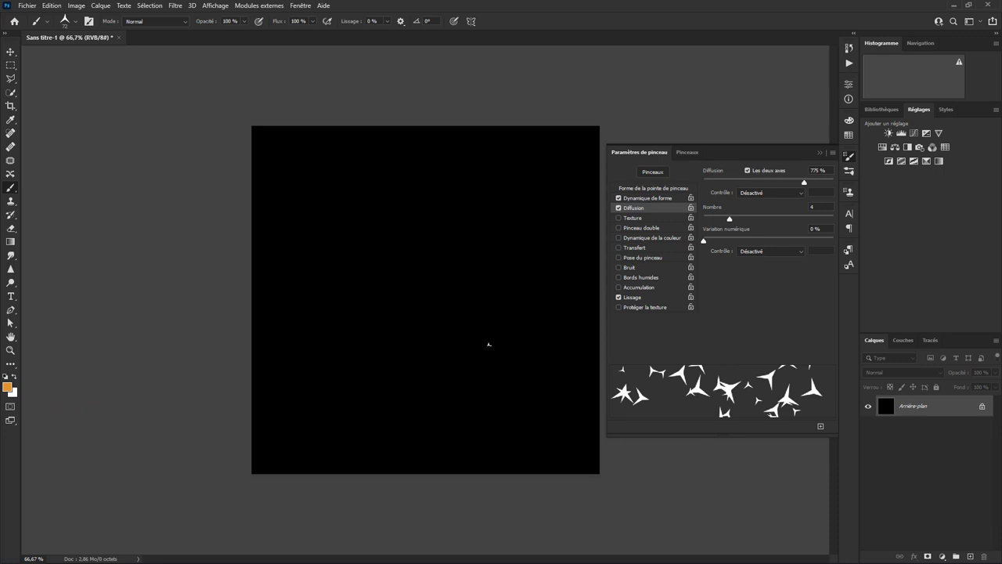
click(639, 239)
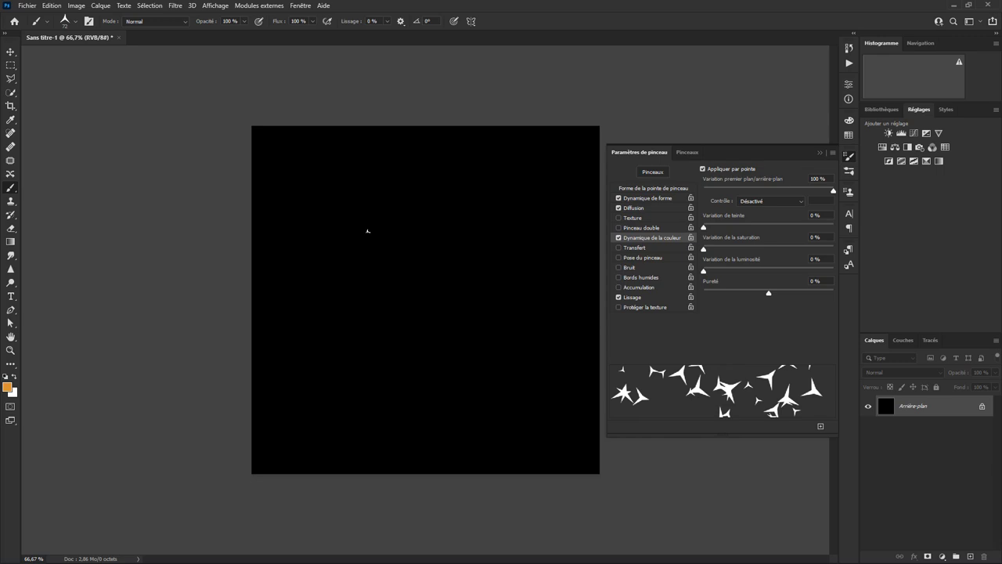
key(F5)
mouse_move(302, 240)
mouse_down()
mouse_move(481, 242)
mouse_move(532, 266)
mouse_up()
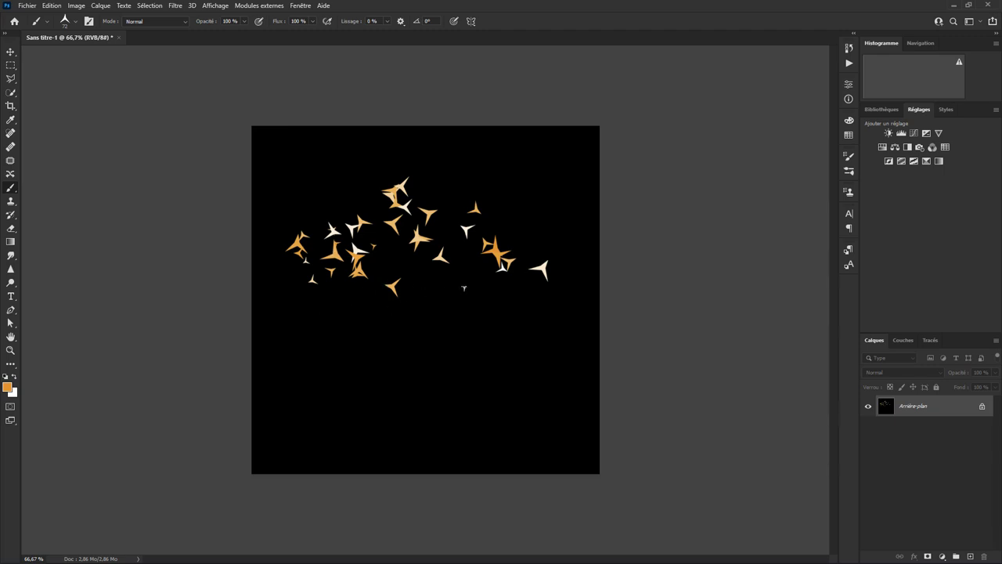
Paint six more scattered orange-and-white star strokes across the lower, centre and upper canvas.
click(88, 21)
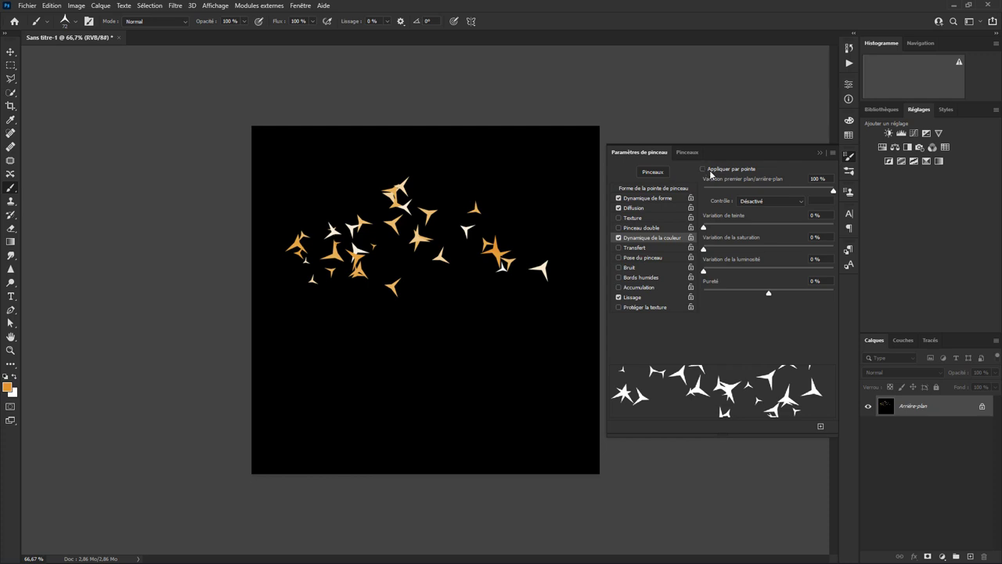
drag(290, 349, 458, 342)
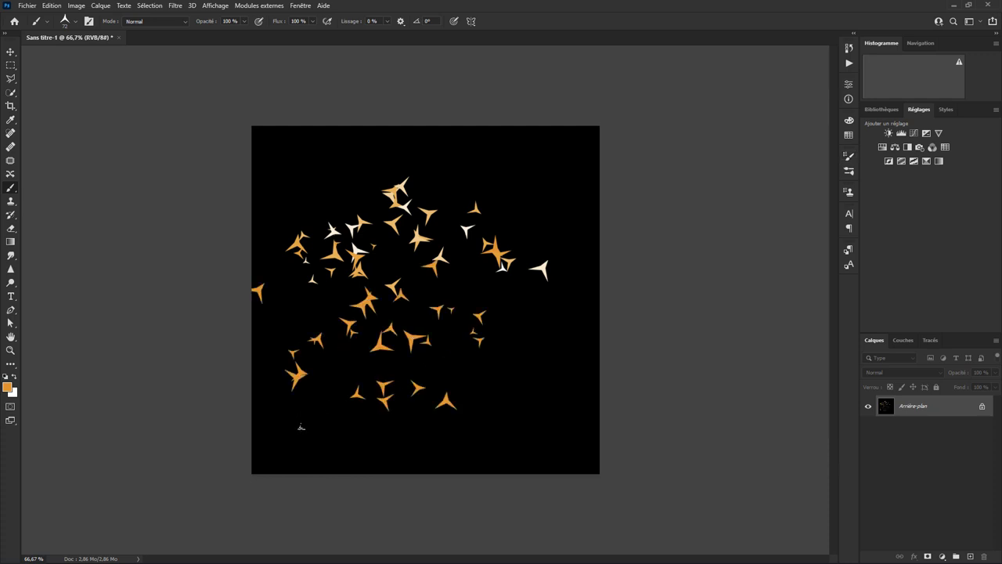
drag(297, 426, 485, 365)
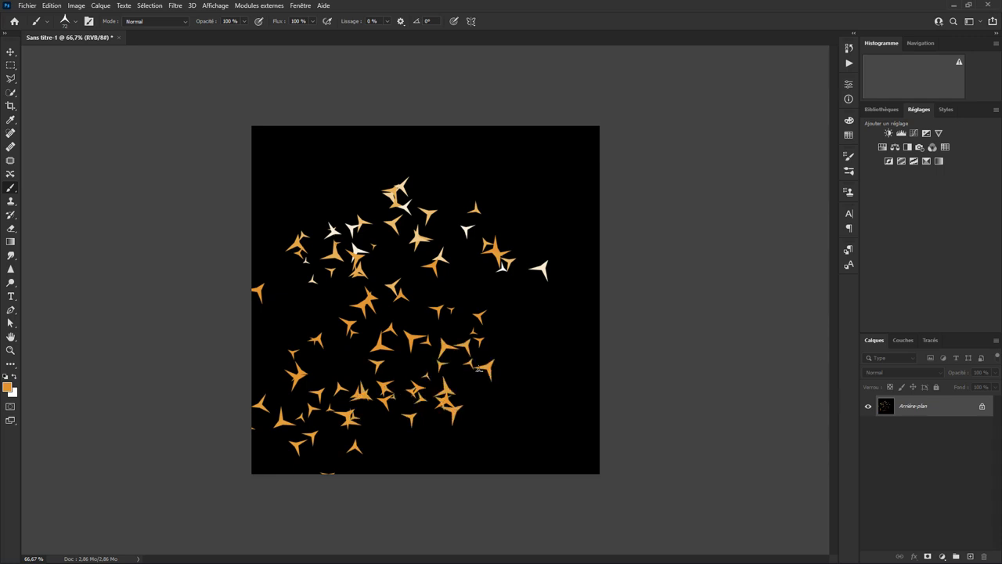
drag(327, 370, 528, 337)
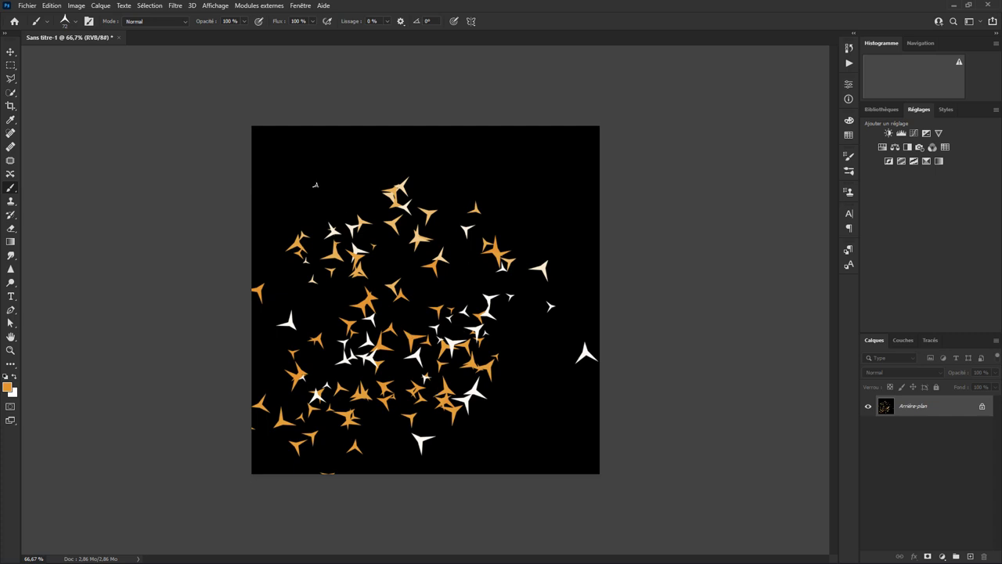
mouse_move(338, 185)
mouse_down()
mouse_move(357, 233)
mouse_move(477, 298)
mouse_up()
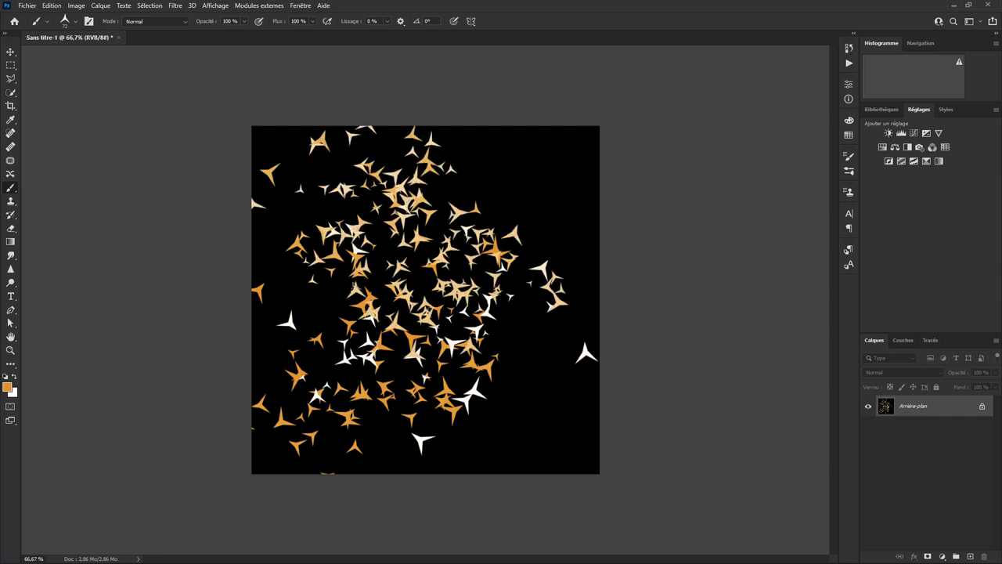
drag(352, 286, 357, 270)
drag(319, 203, 467, 227)
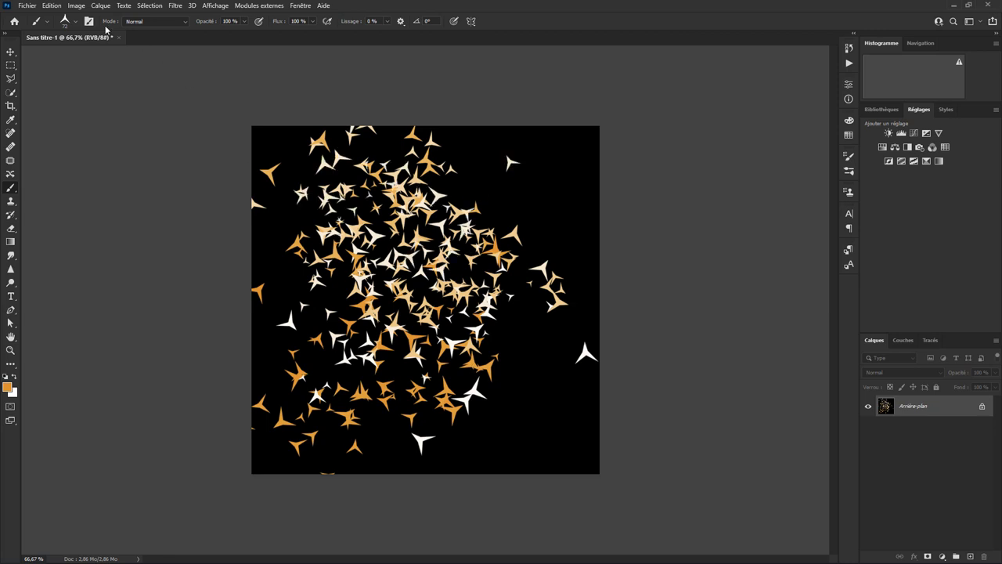
click(50, 8)
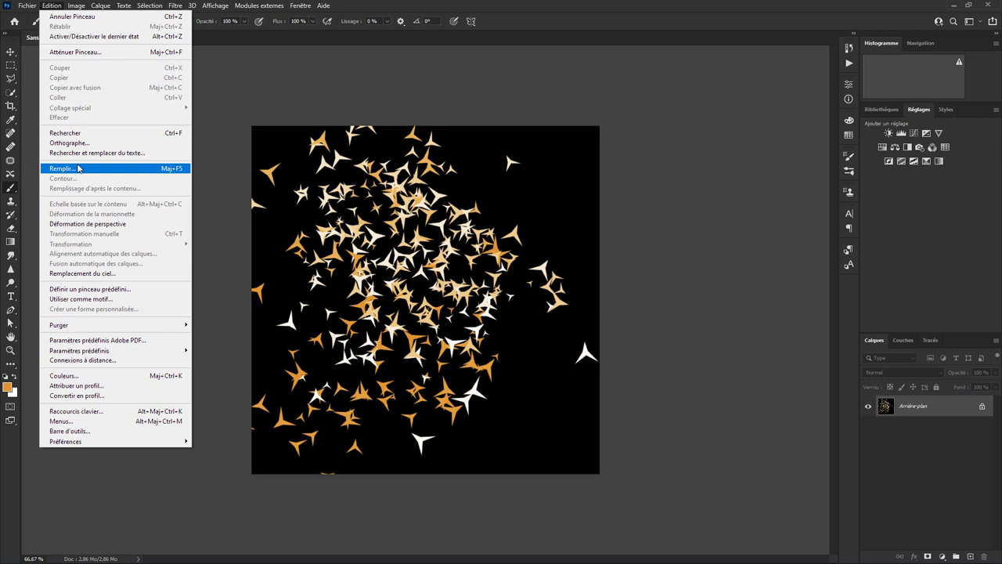
Refill the canvas black, apply colour per tip with 49% hue jitter, and paint a test stroke.
click(79, 168)
click(227, 140)
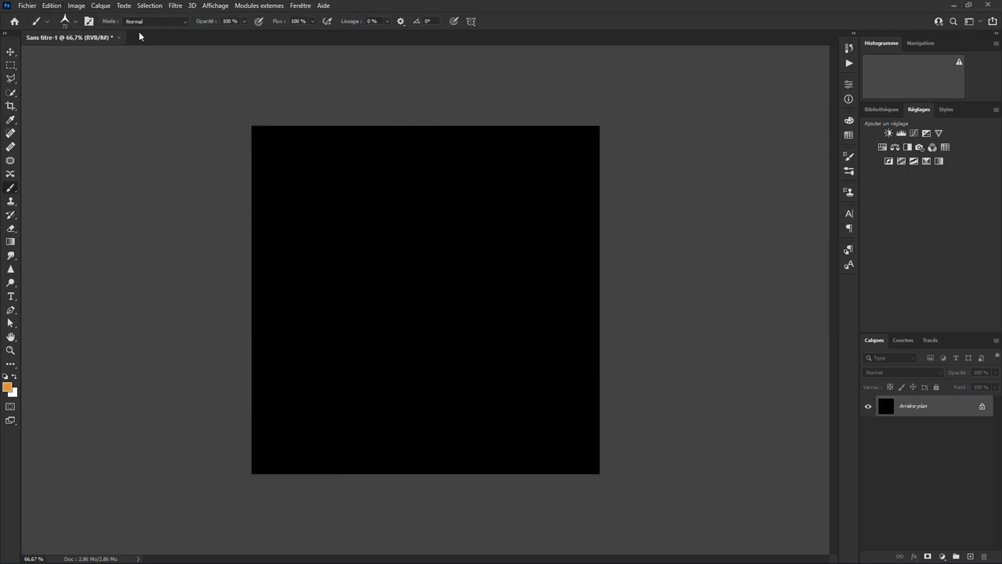
click(89, 21)
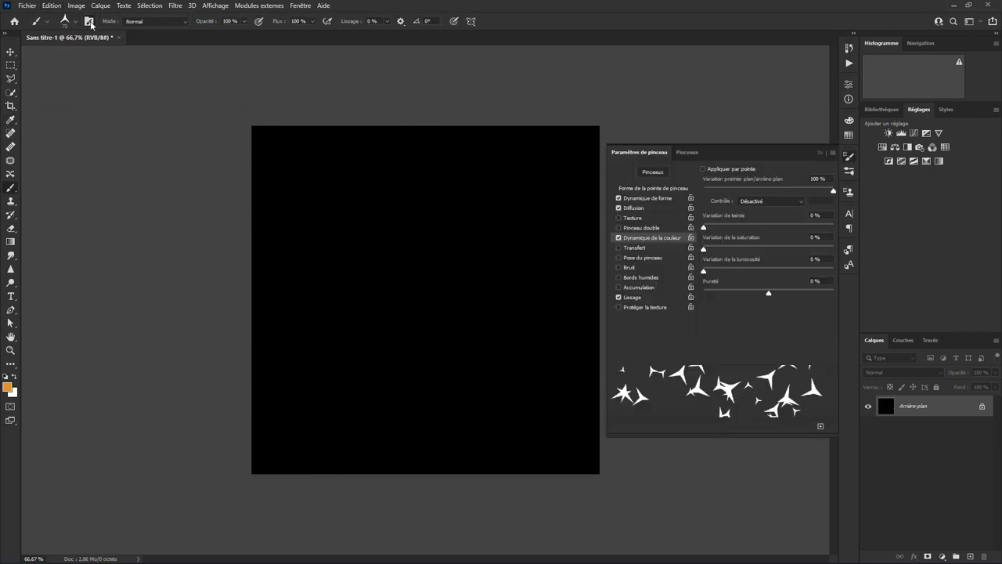
click(720, 170)
drag(705, 224, 736, 228)
drag(300, 217, 499, 331)
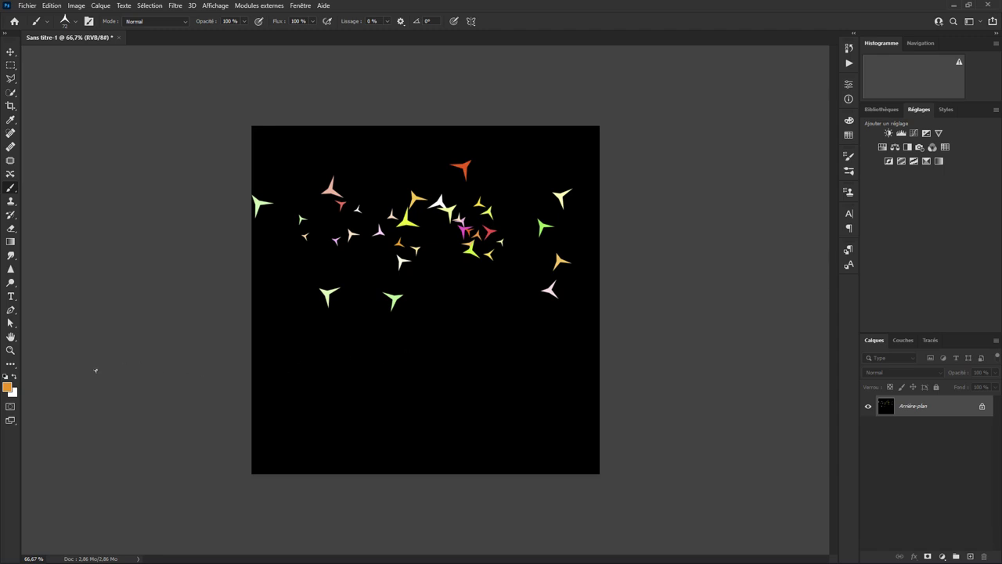
Add random saturation and brightness jitter and lower scattering to 522%.
click(89, 21)
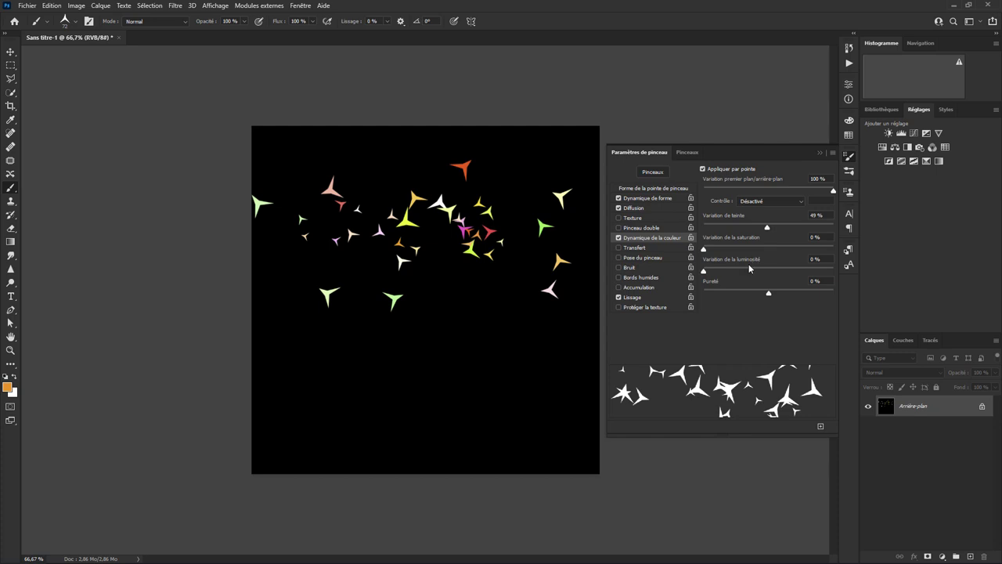
drag(703, 249, 768, 249)
drag(704, 270, 770, 271)
click(642, 208)
drag(804, 183, 772, 183)
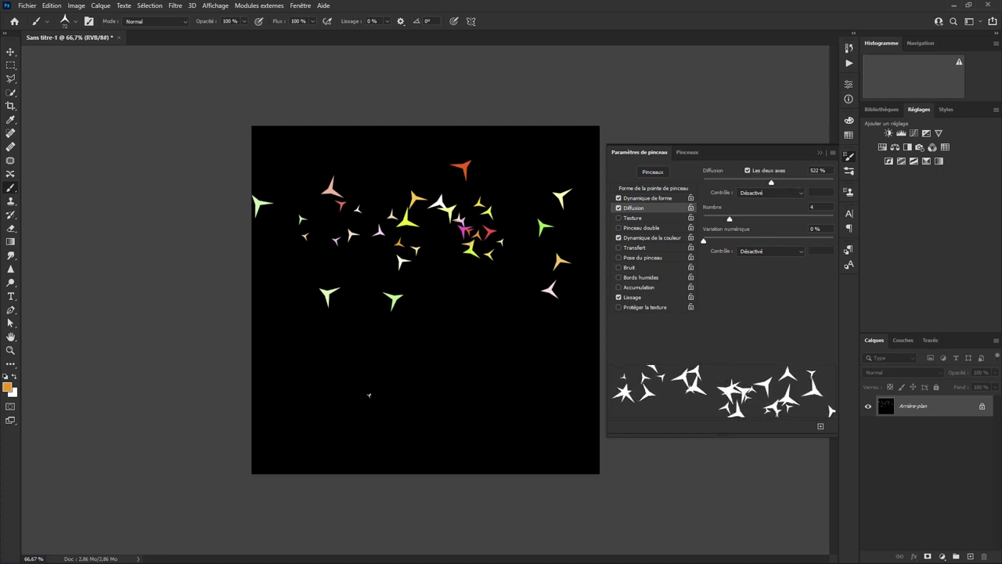
Paint two strokes of multicoloured stars across the lower canvas.
mouse_move(274, 419)
mouse_down()
mouse_move(467, 384)
mouse_move(407, 421)
mouse_up()
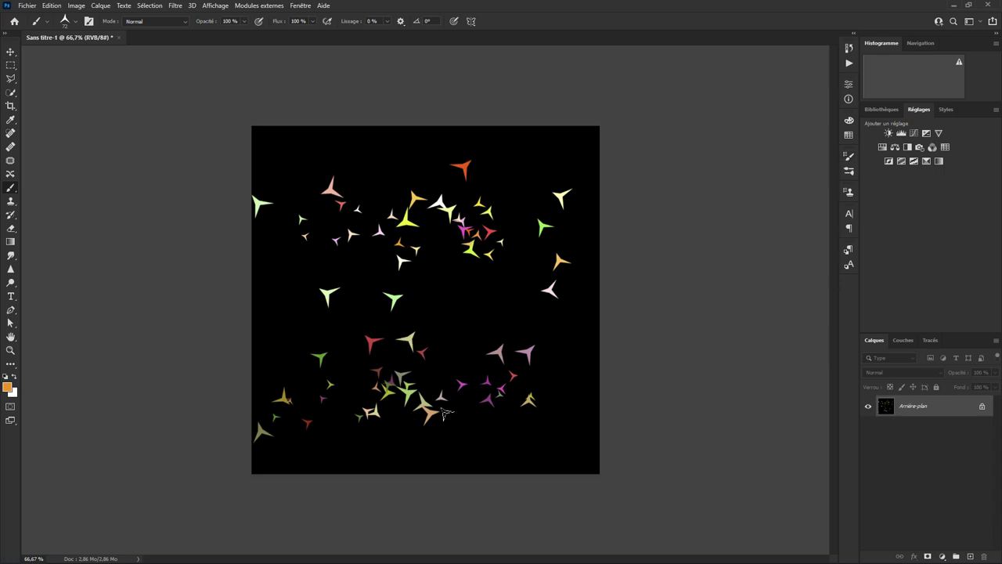
drag(333, 439, 489, 311)
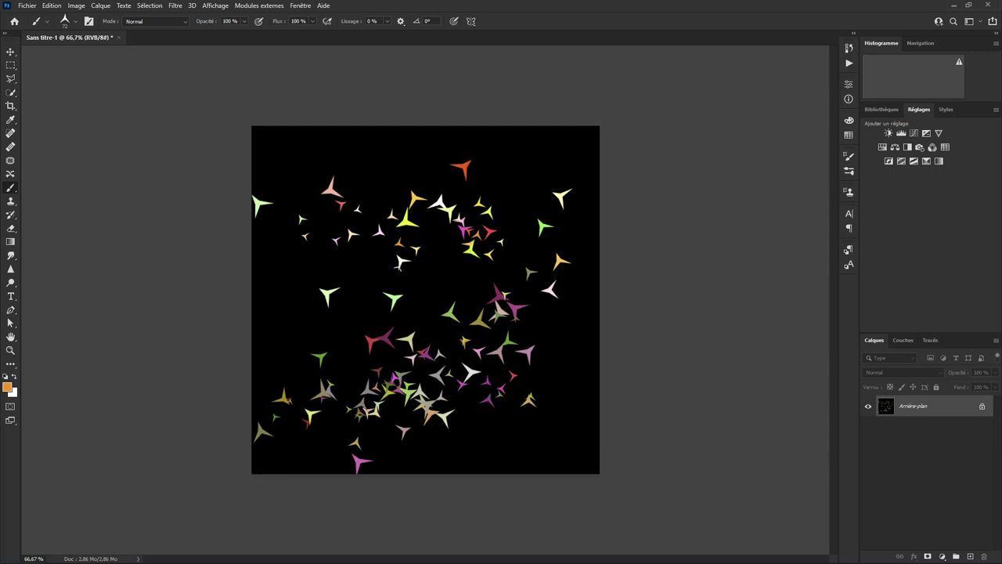
click(51, 5)
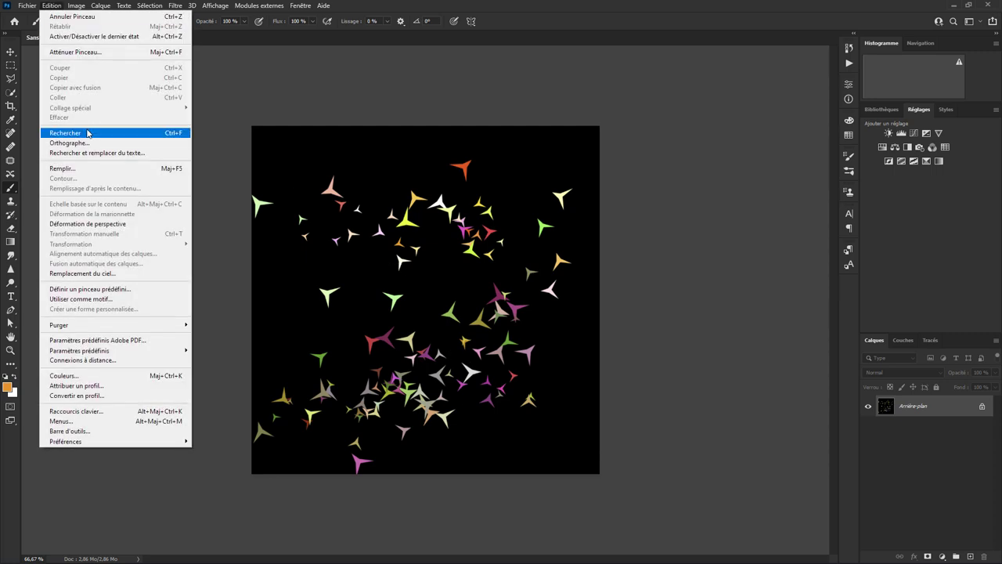
Refill the canvas with black.
click(86, 167)
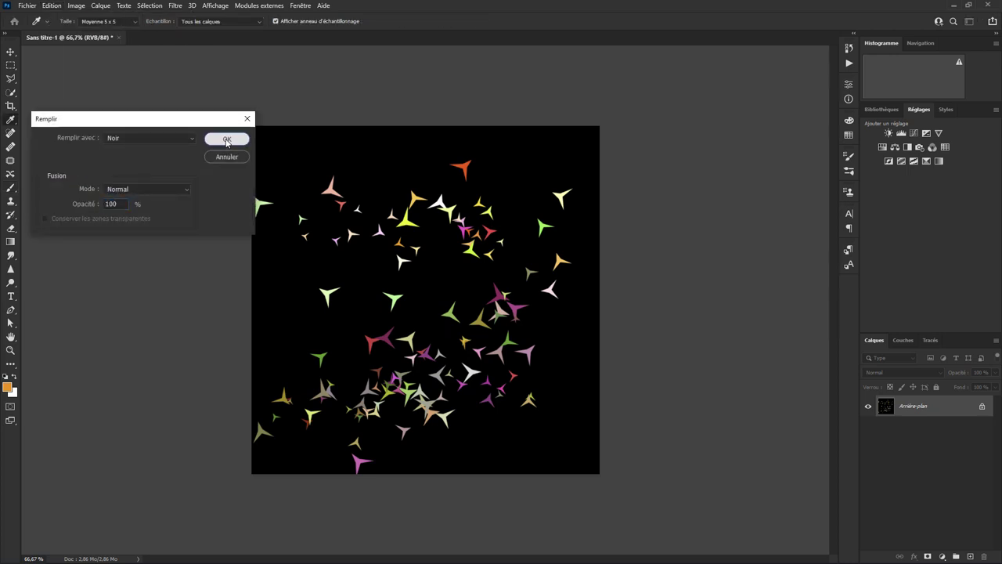
click(225, 139)
click(89, 22)
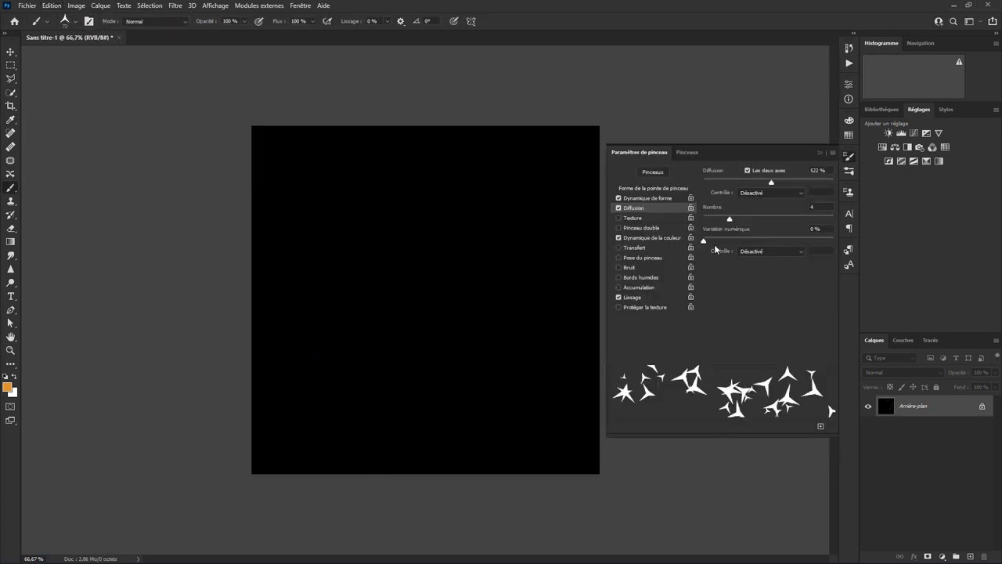
click(660, 238)
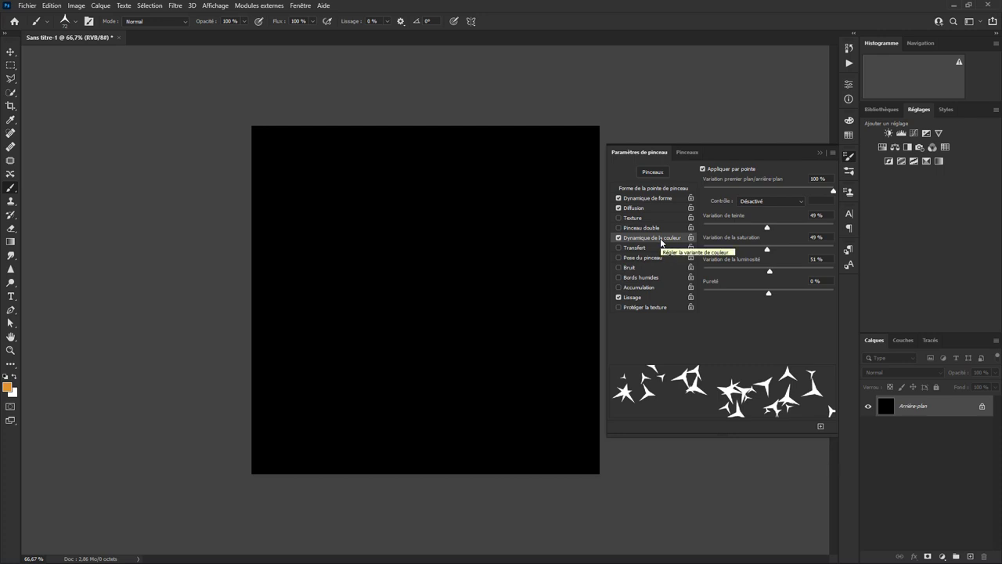
Reset hue, saturation and brightness jitter to 0% and enable Transfer dynamics.
drag(768, 227, 701, 226)
drag(767, 249, 702, 249)
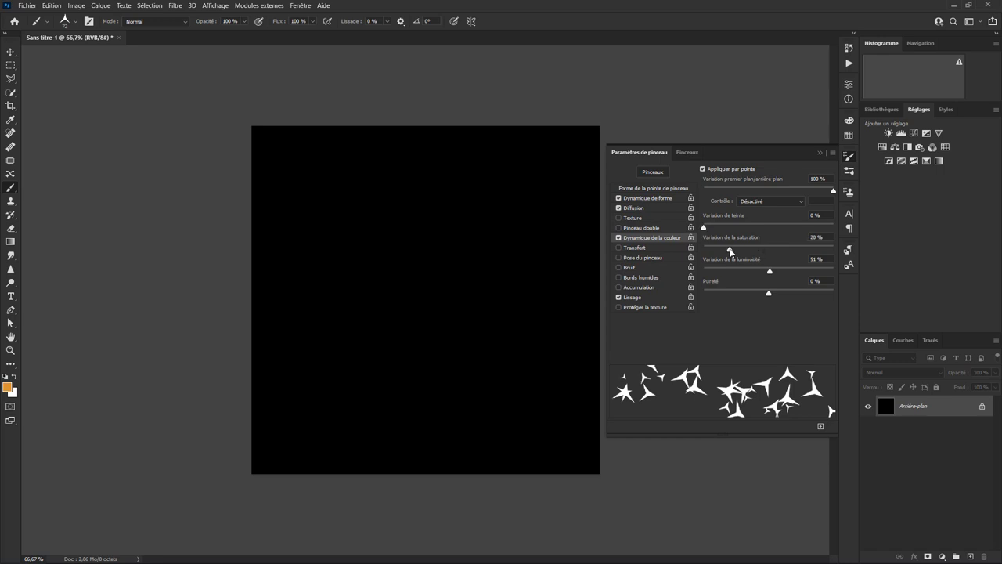
drag(770, 271, 704, 271)
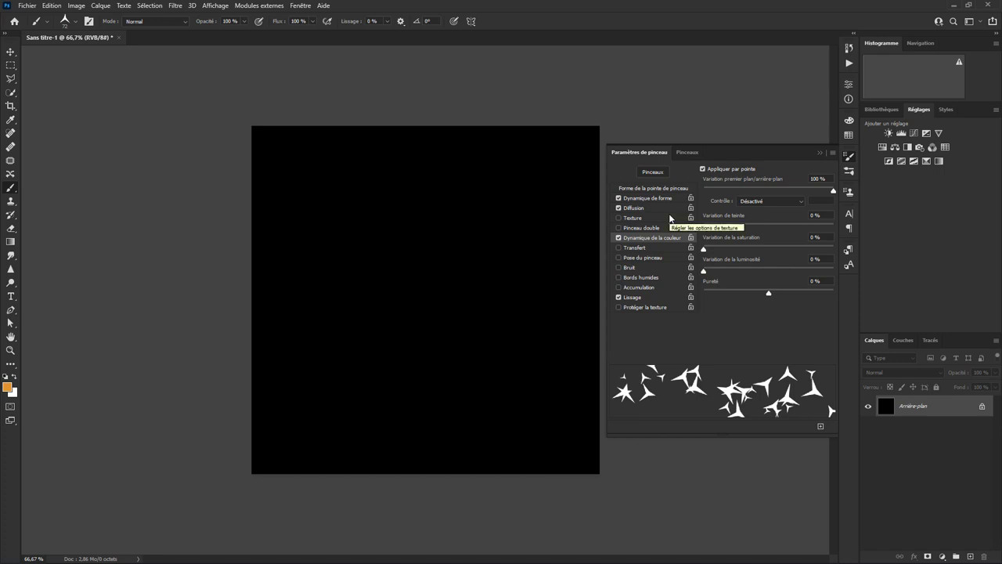
click(635, 250)
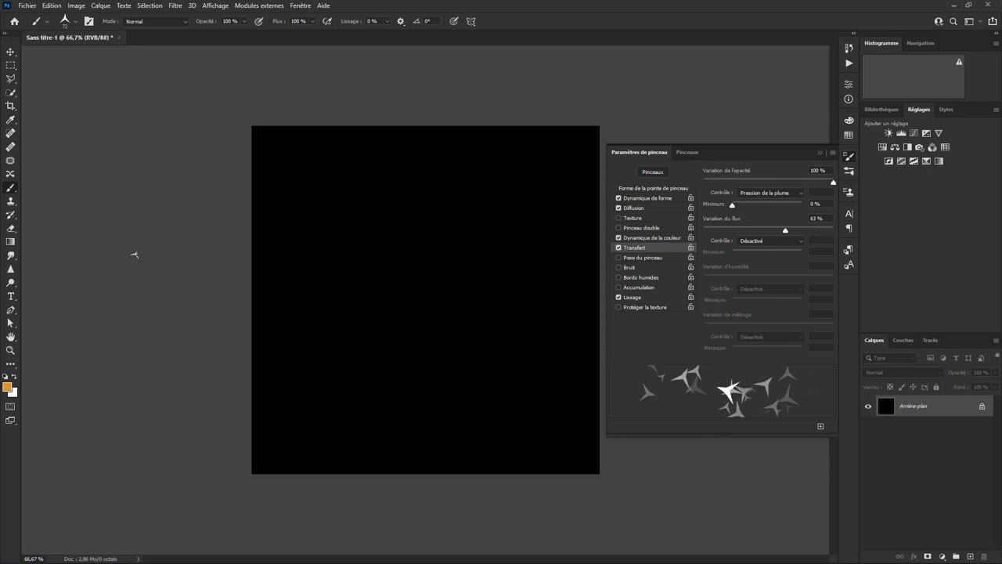
Select a thin strip near the top of the canvas and fill it with white.
click(11, 70)
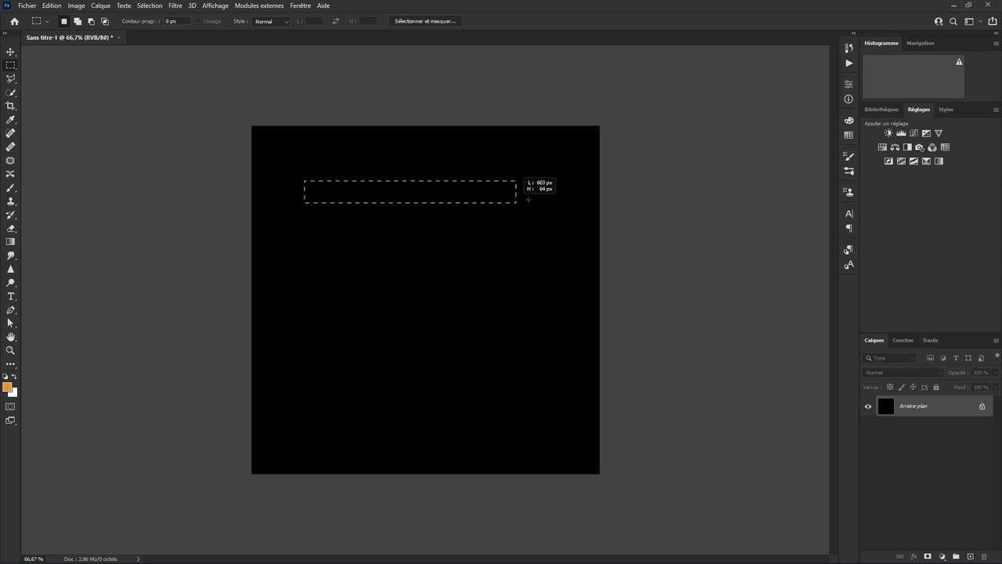
drag(445, 200, 556, 200)
click(52, 7)
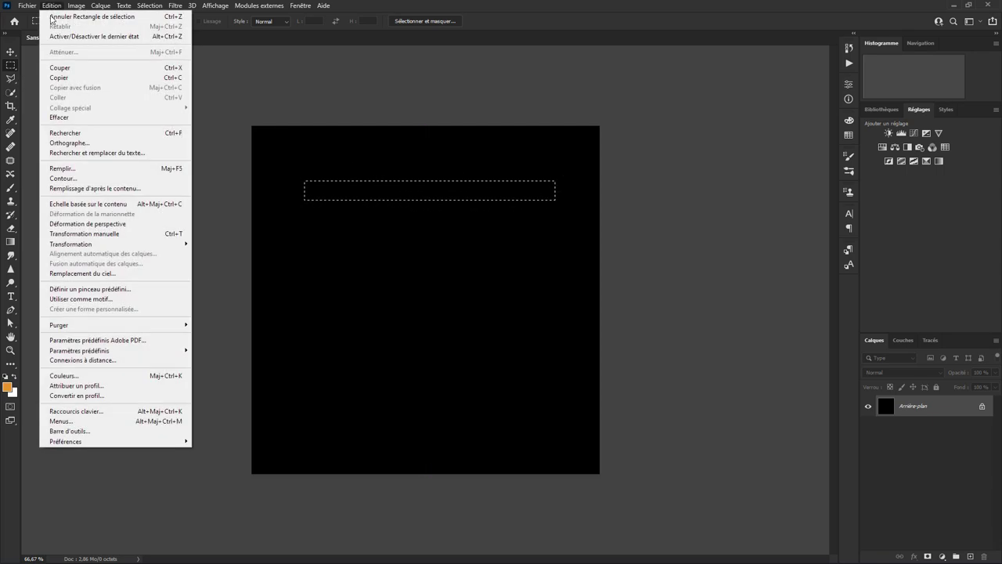
click(74, 167)
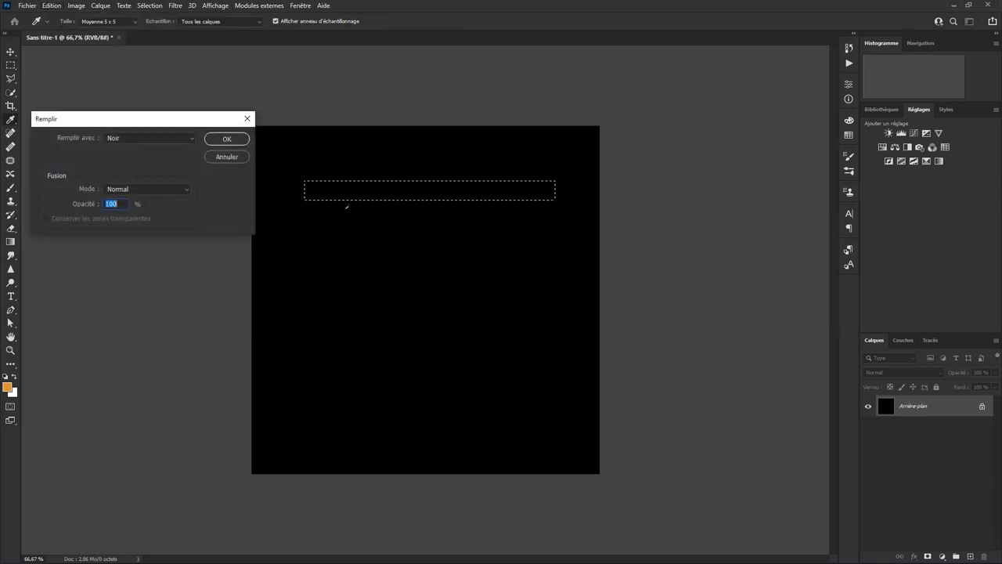
click(192, 136)
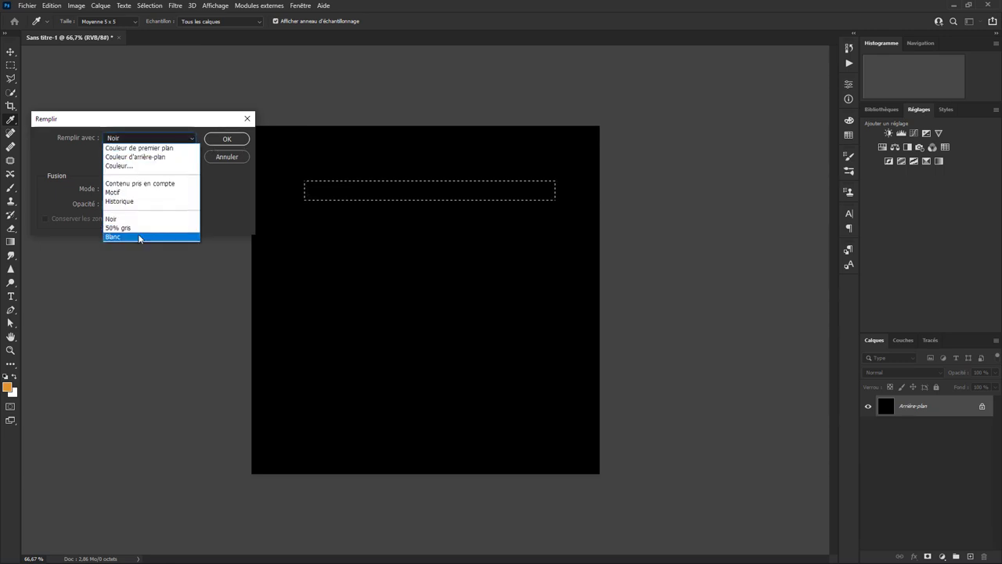
click(138, 235)
click(227, 138)
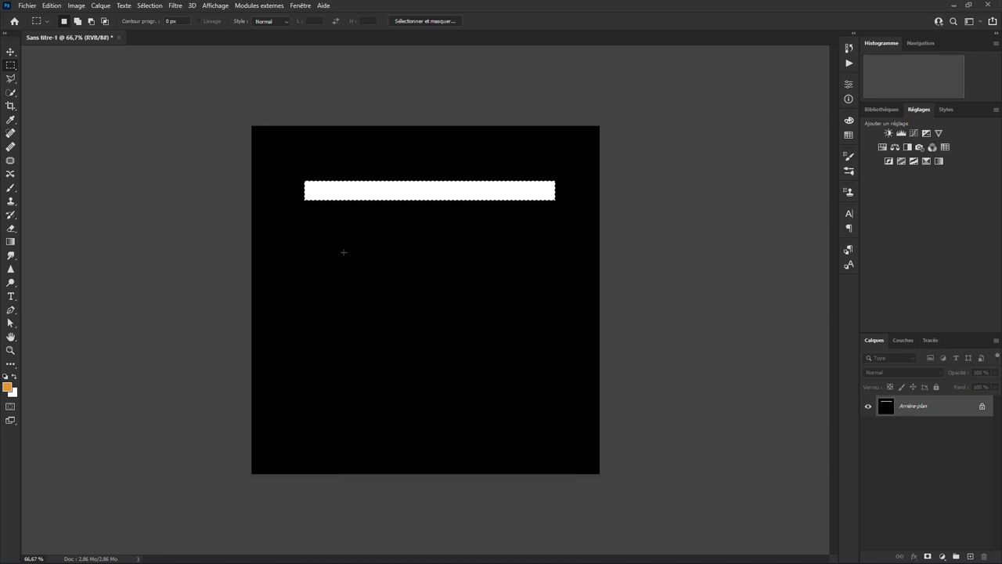
Deselect and paint semi-transparent star strokes over the white bar and across the canvas centre.
click(10, 191)
key(ctrl+d)
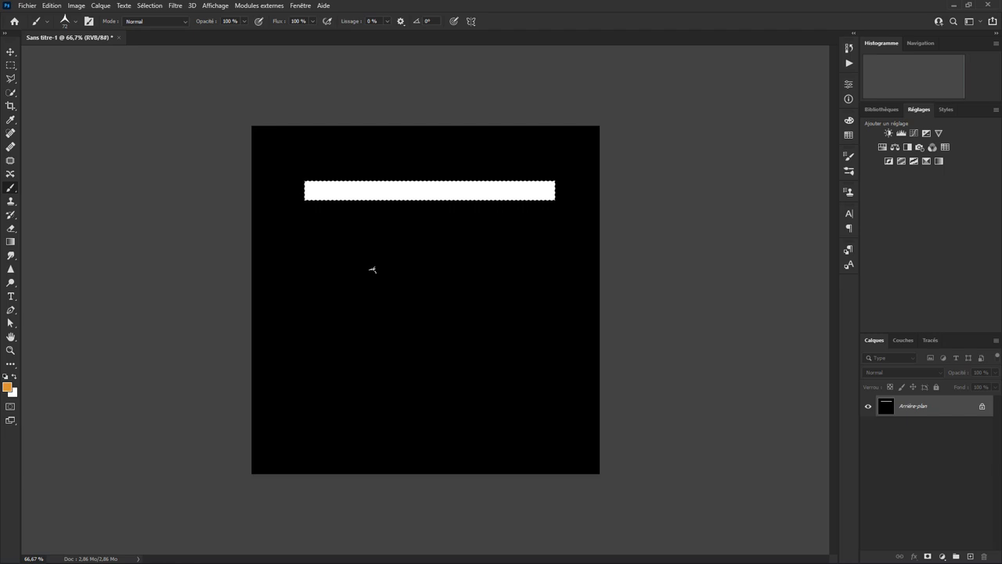
click(89, 21)
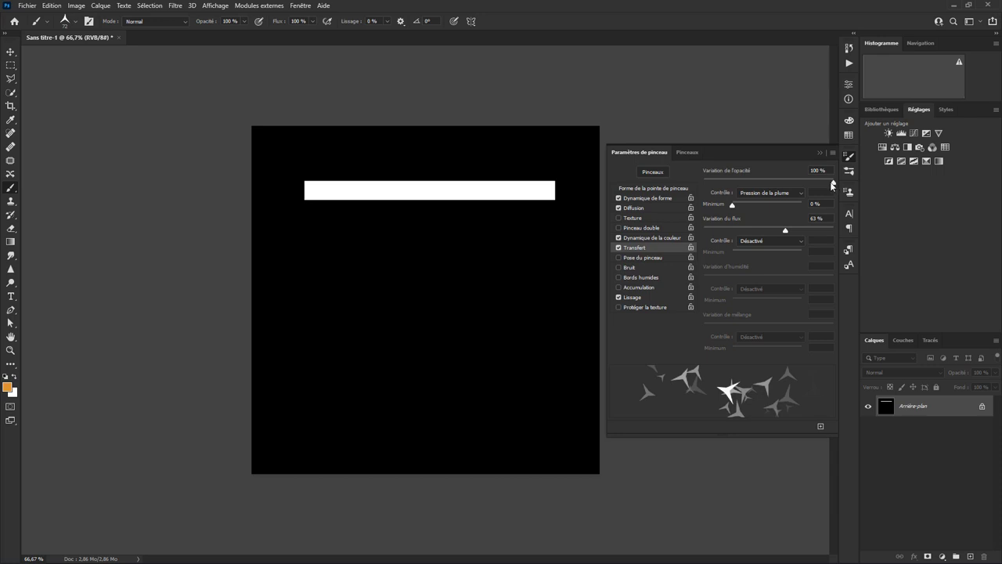
mouse_move(279, 194)
mouse_down()
mouse_move(361, 188)
mouse_move(527, 256)
mouse_up()
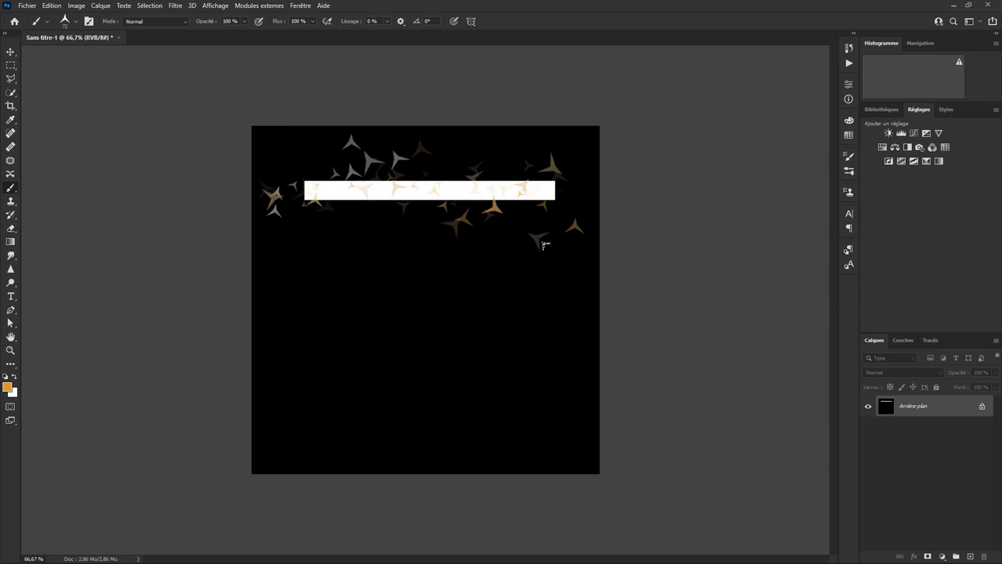
mouse_move(350, 281)
mouse_down()
mouse_move(517, 340)
mouse_move(550, 428)
mouse_move(649, 424)
mouse_up()
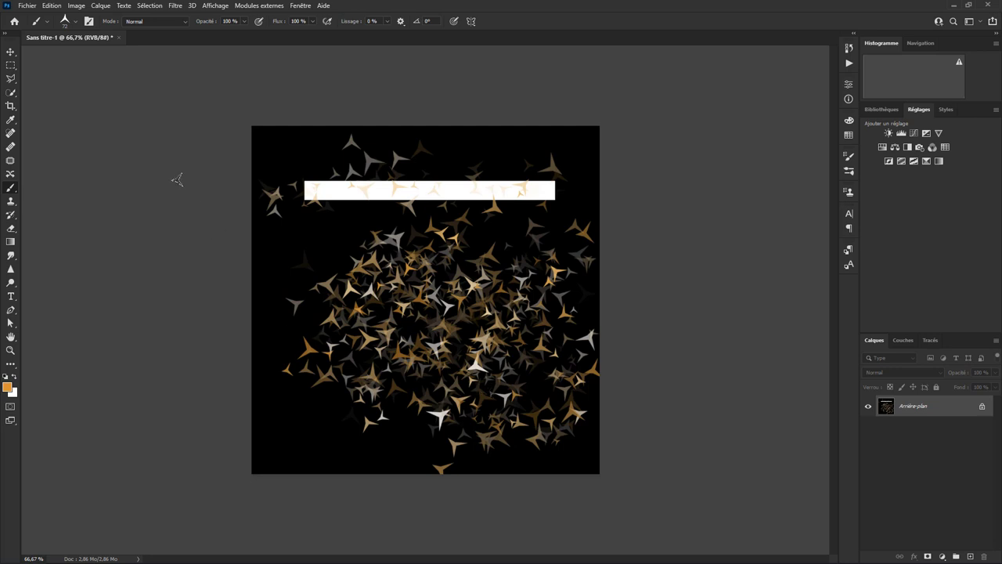
click(89, 22)
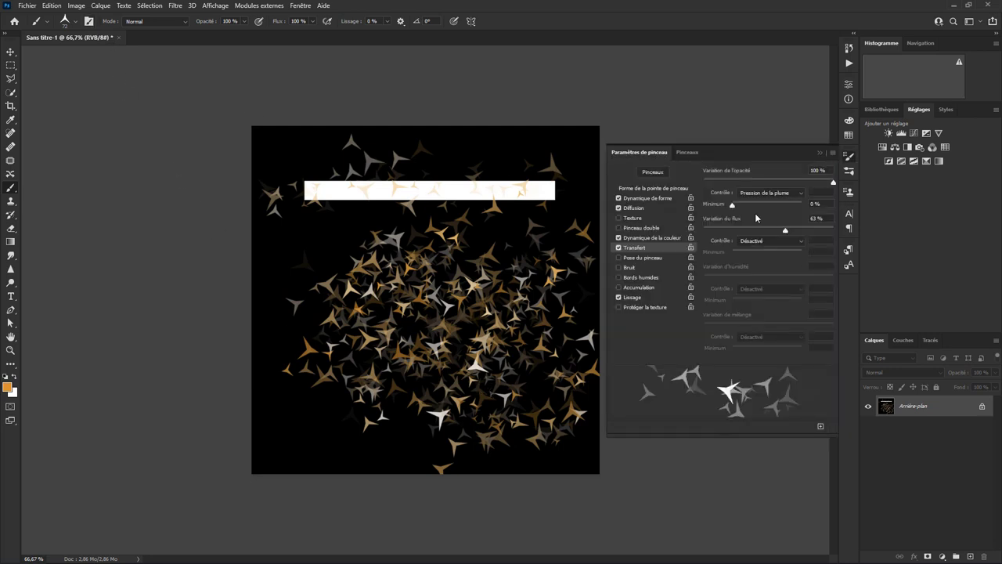
Review the star brush's shape dynamics, scattering, colour dynamics and transfer panels.
click(618, 208)
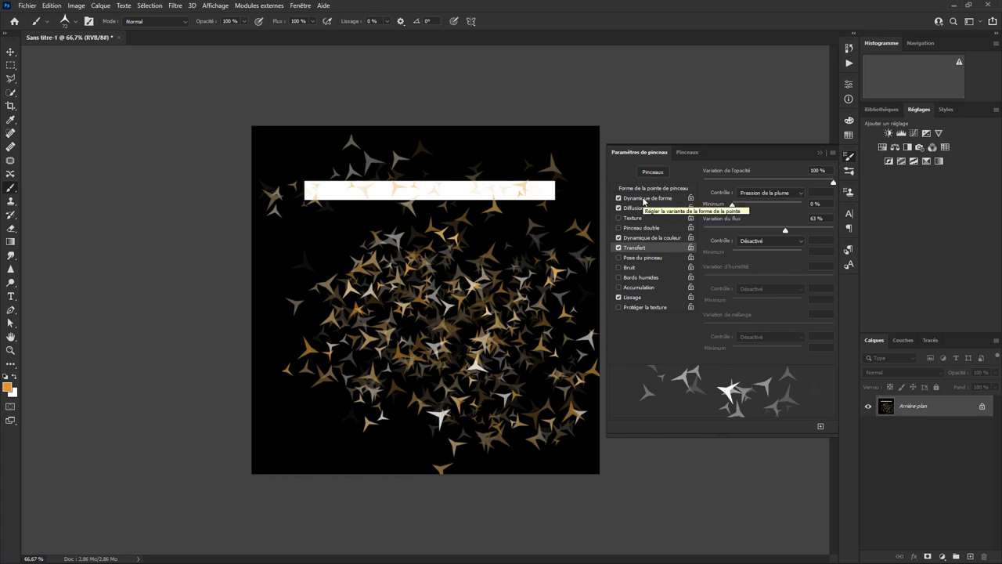
click(643, 199)
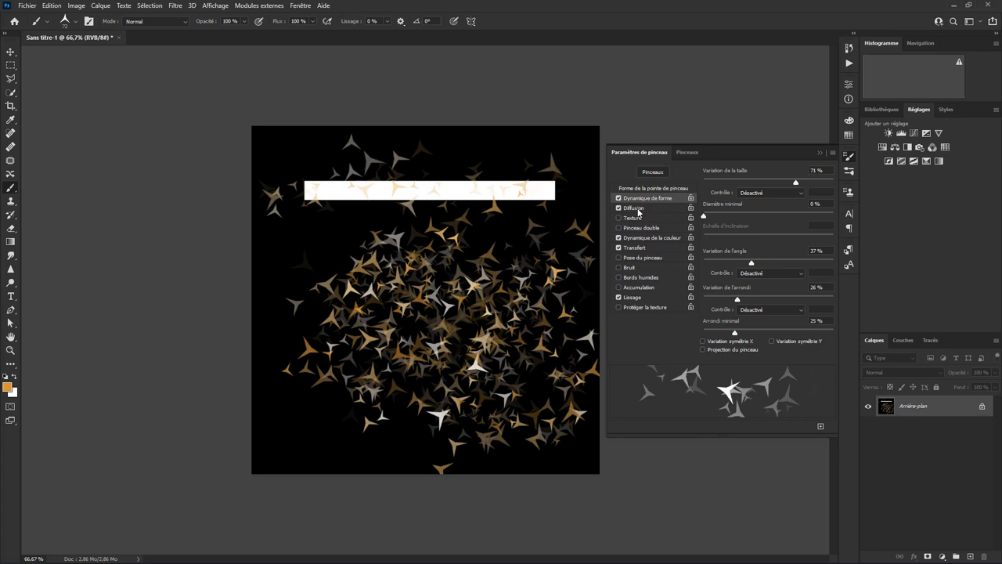
click(636, 208)
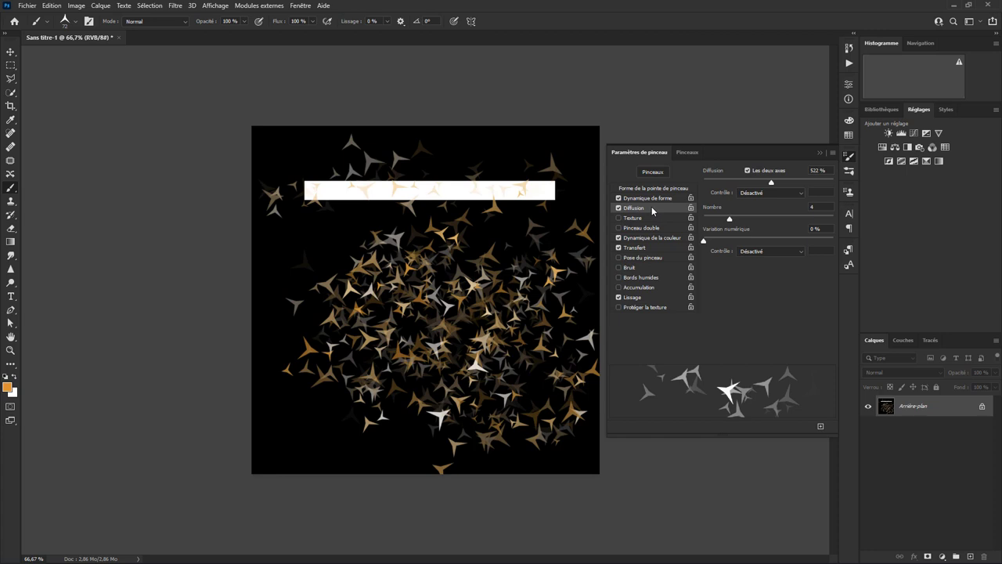
click(655, 237)
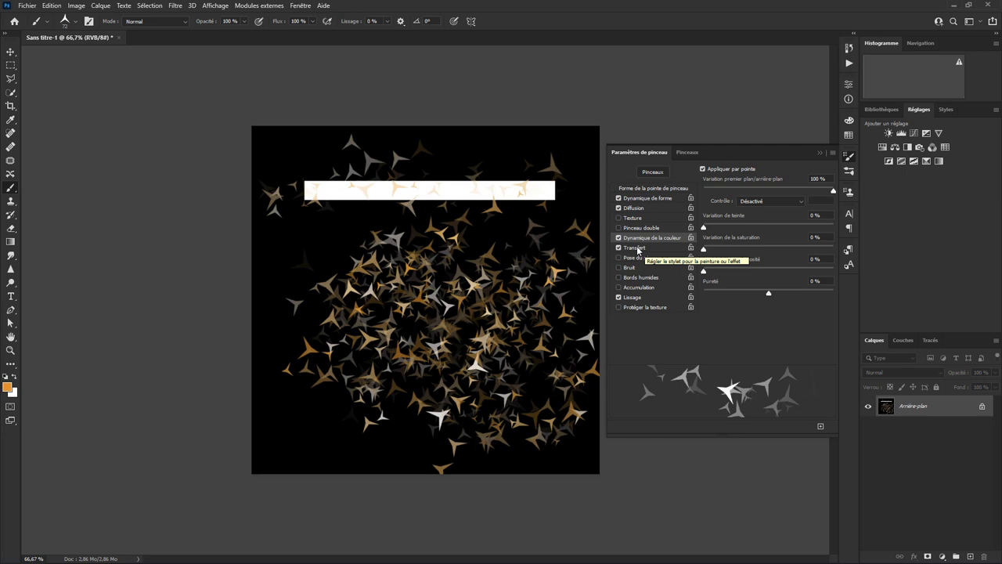
click(637, 246)
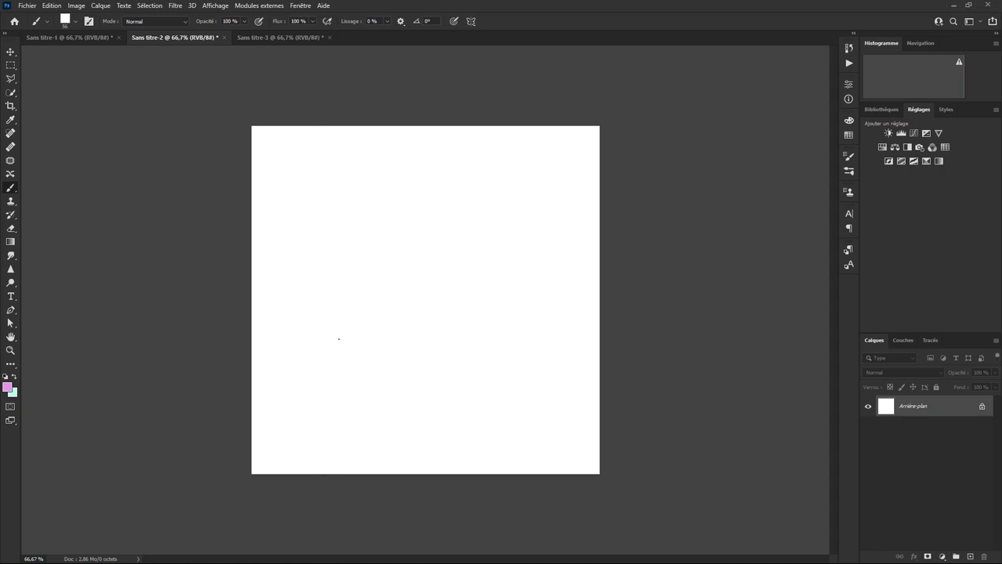
Paint a vertical stroke of scattered pastel purple, lilac and mint squares down the left side.
drag(320, 130, 318, 491)
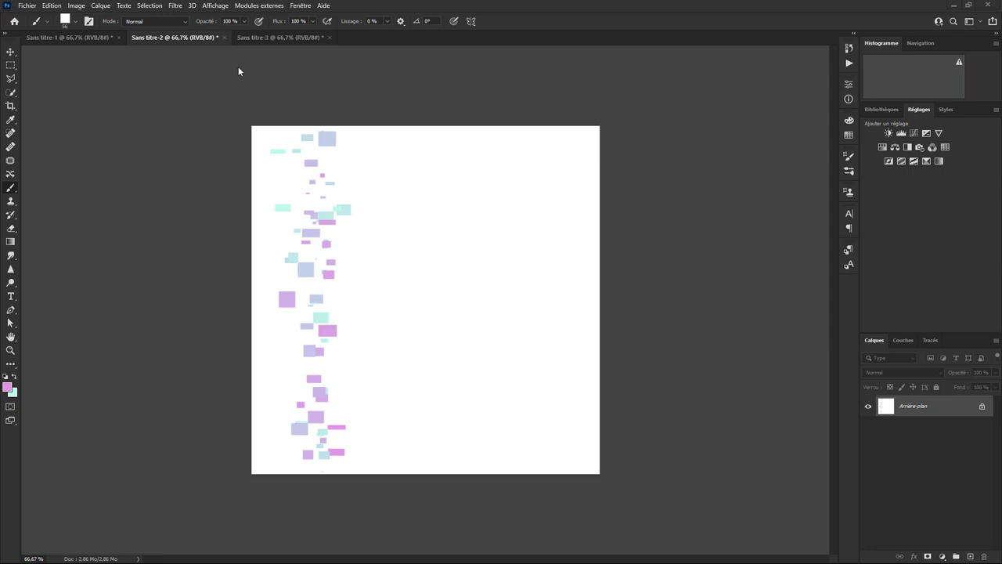
click(269, 39)
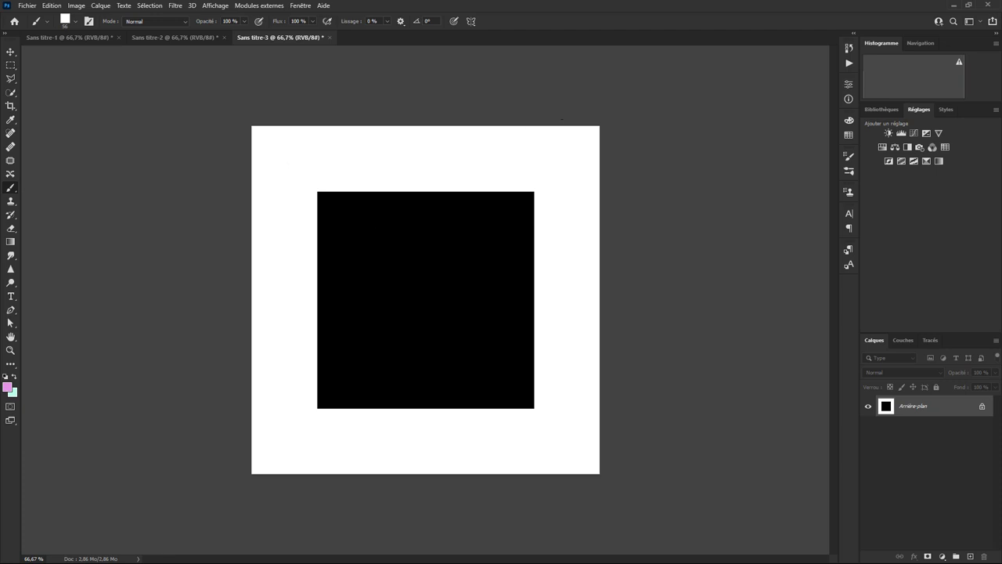
click(51, 5)
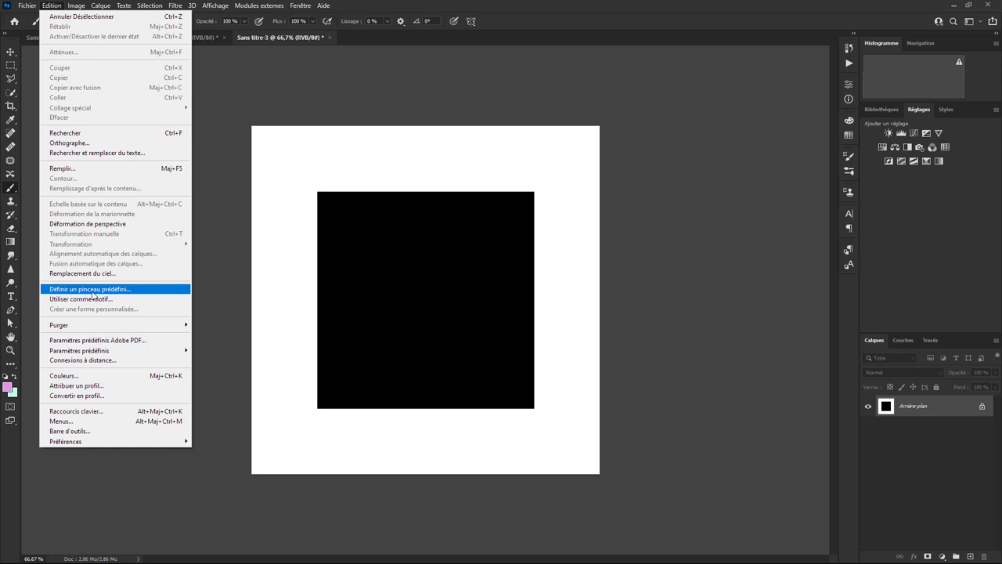
click(399, 82)
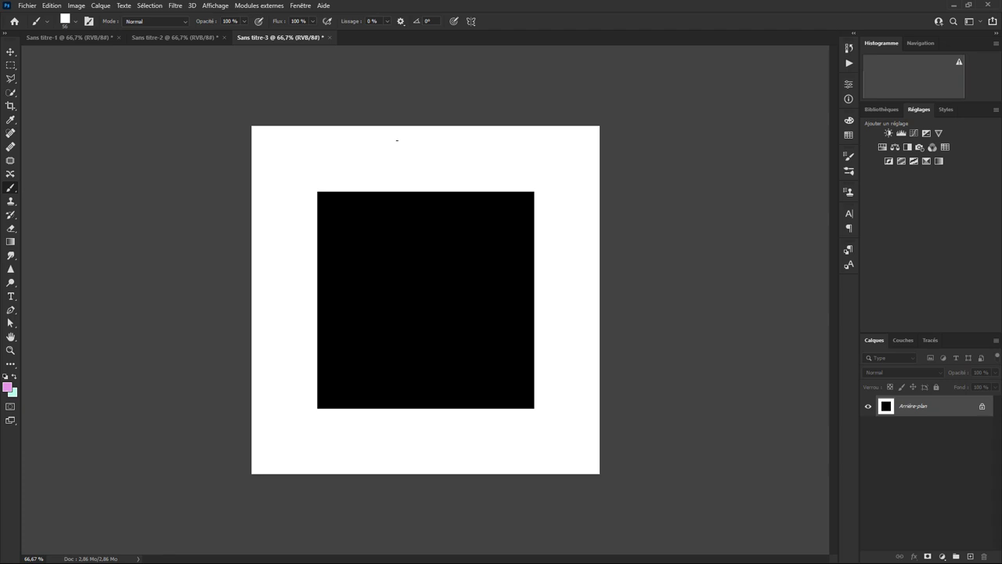
click(183, 39)
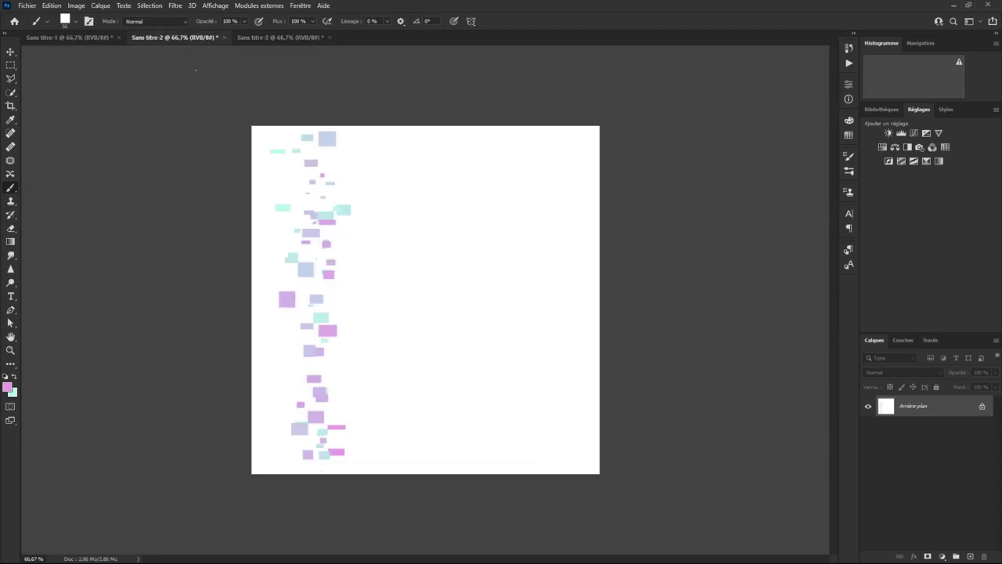
Set the brush tip spacing to 127% and review the shape dynamics and scattering settings.
click(89, 22)
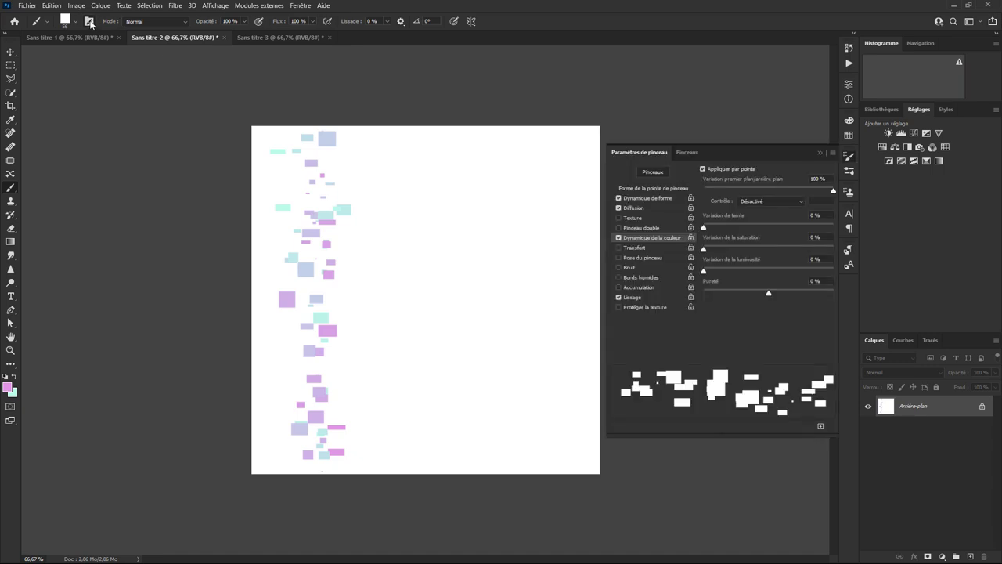
click(653, 189)
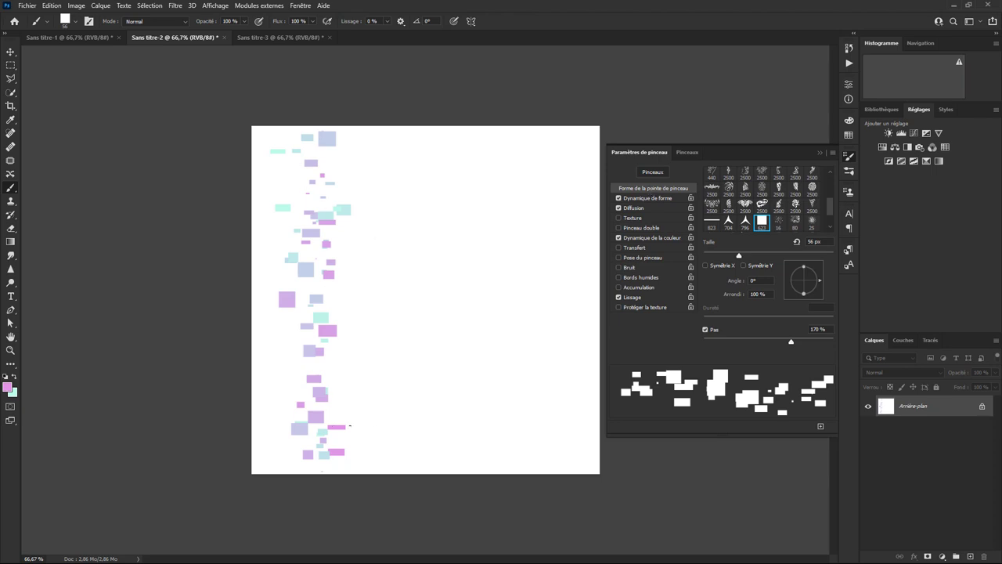
mouse_move(793, 342)
mouse_down()
mouse_move(701, 343)
mouse_move(778, 342)
mouse_up()
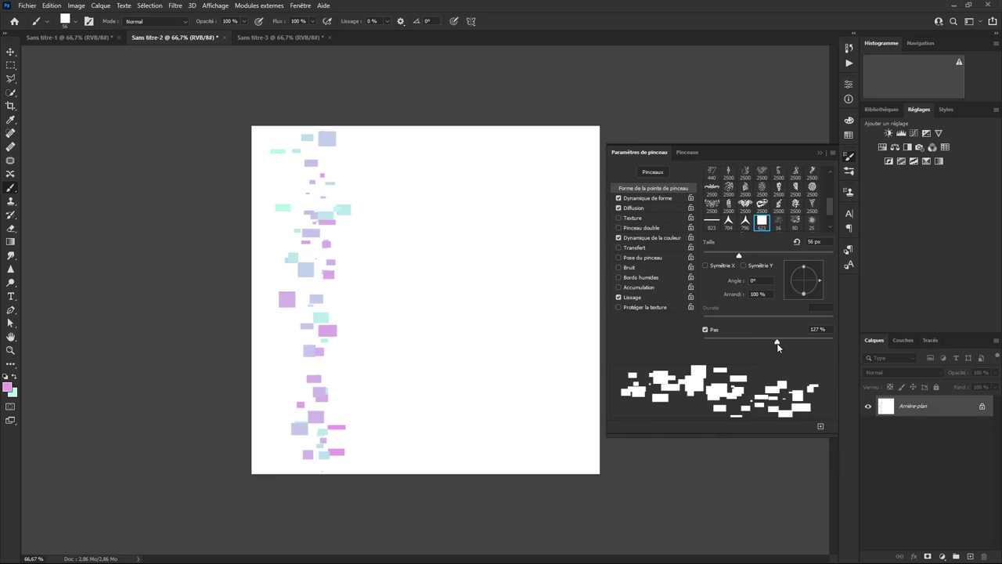
click(653, 199)
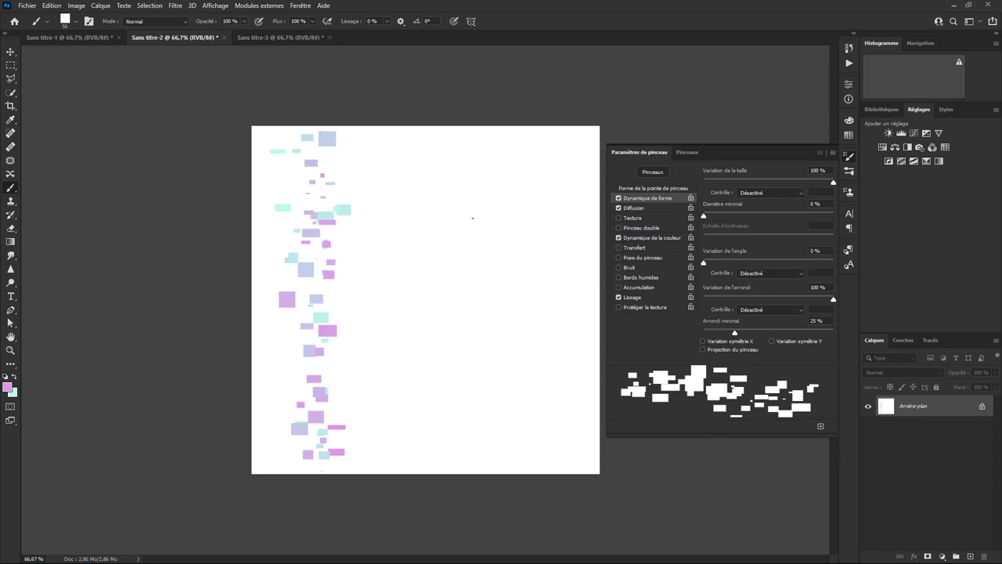
click(636, 209)
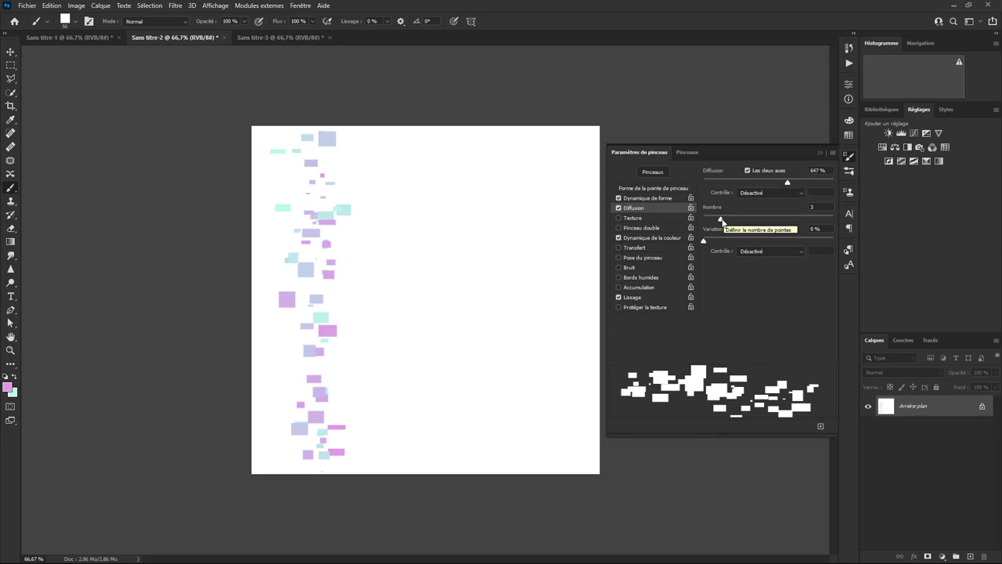
Paint a vertical centre stroke with scatter Nombre 7, then reduce Nombre to 3.
mouse_move(721, 220)
mouse_down()
mouse_move(704, 221)
mouse_move(752, 218)
mouse_up()
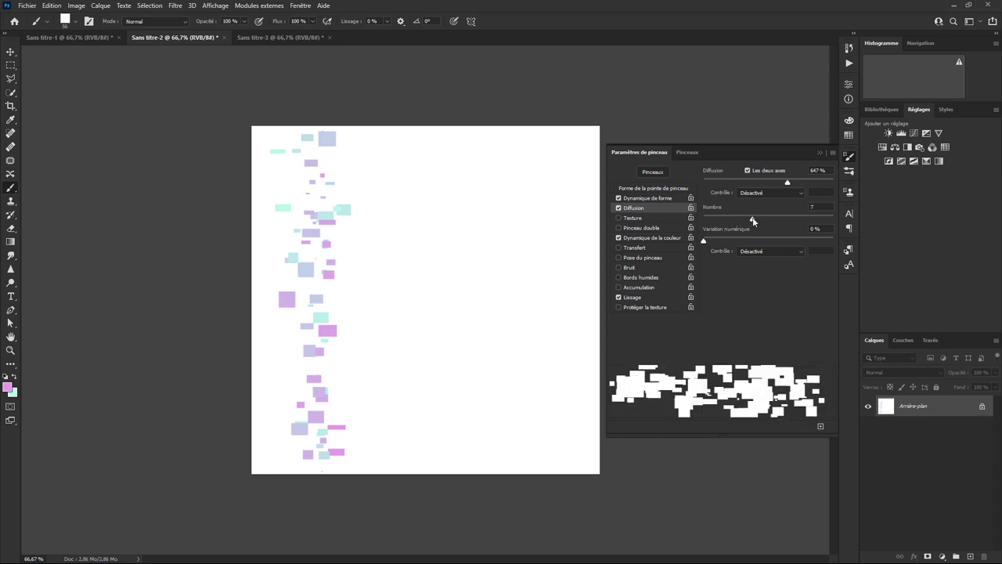
drag(421, 126, 412, 466)
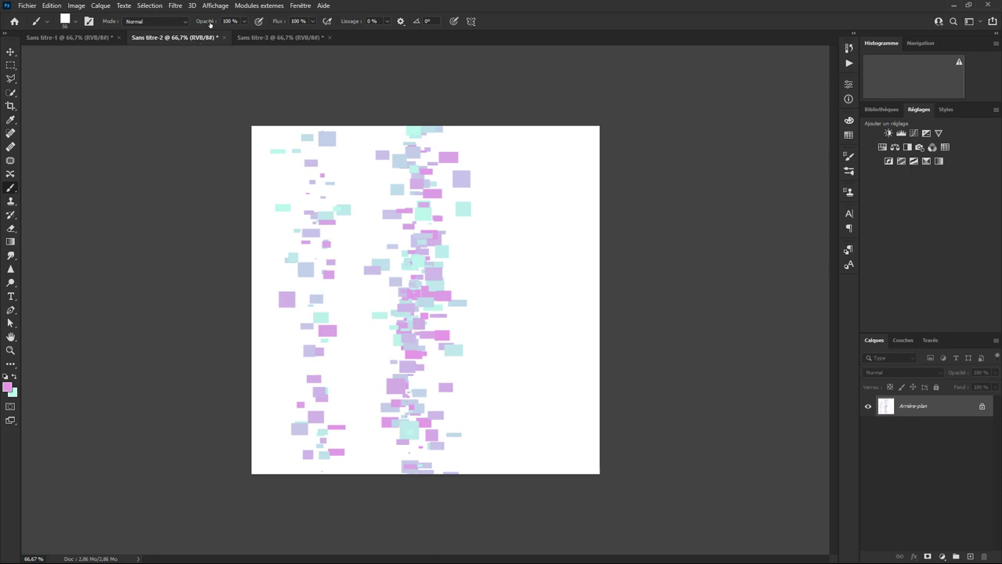
click(89, 21)
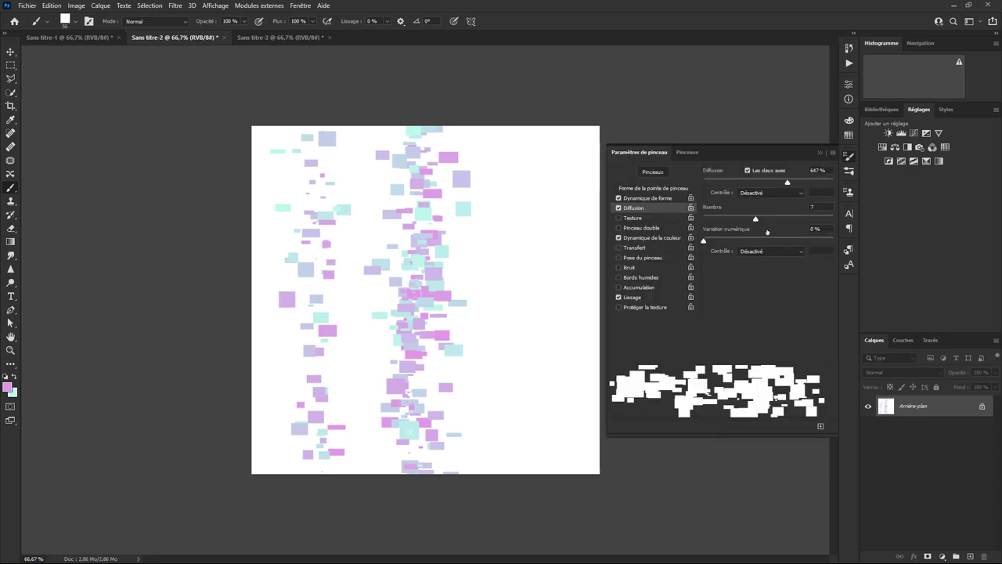
drag(754, 220, 726, 222)
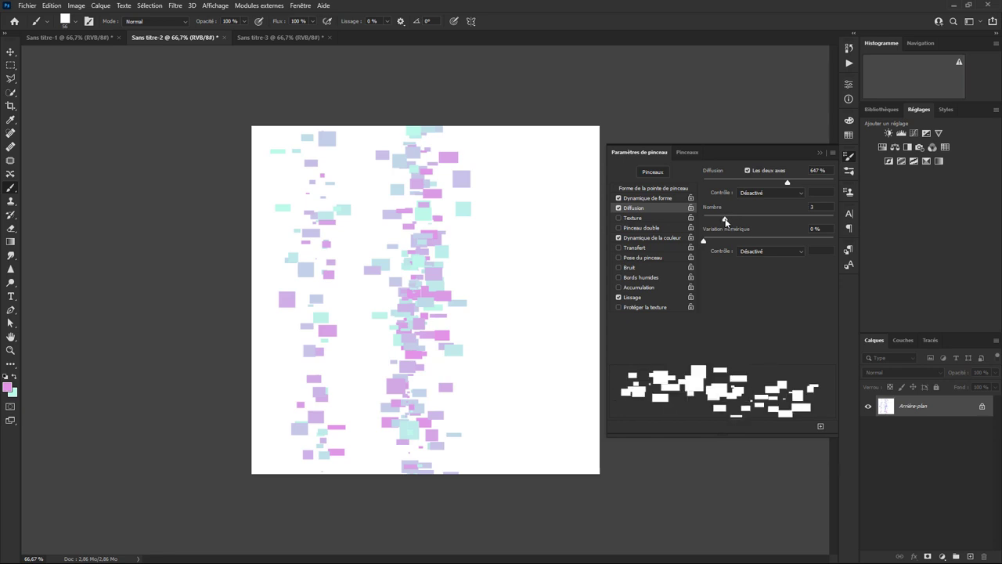
click(656, 236)
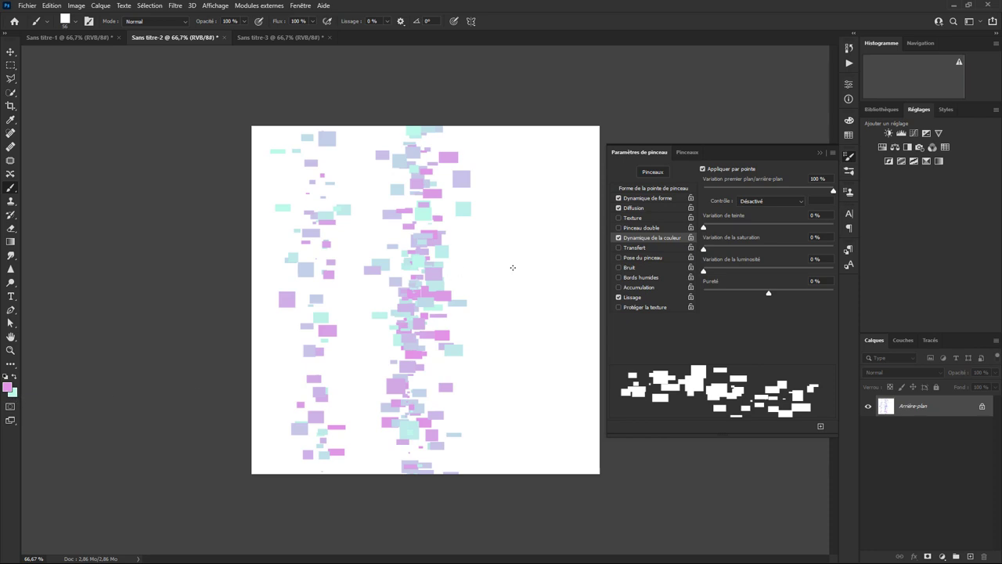
Turn off Lissage (brush smoothing) in the brush settings.
click(636, 295)
click(637, 298)
click(639, 300)
Paint two vertical scattered strokes down the canvas's right side.
drag(517, 165, 505, 427)
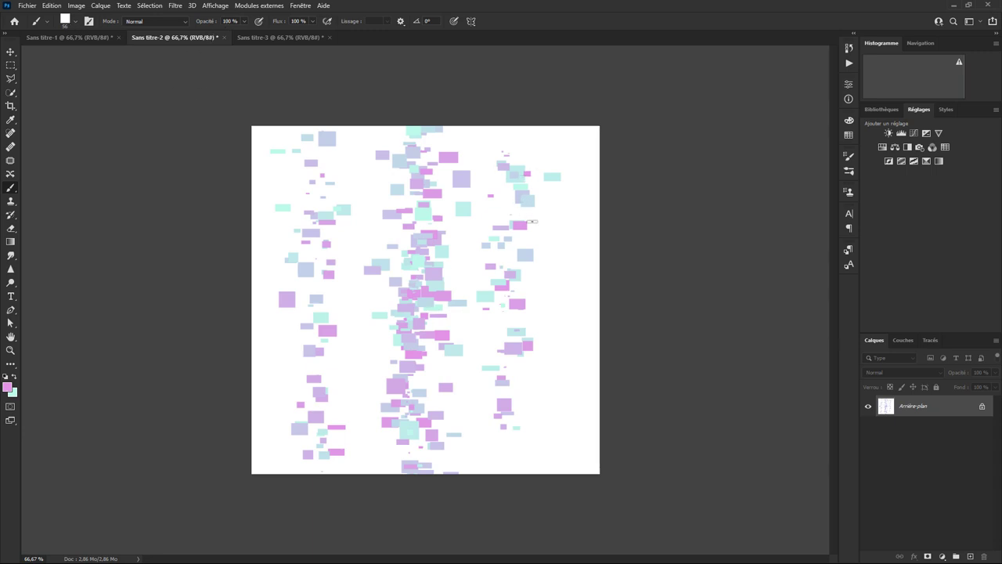
drag(500, 131, 506, 466)
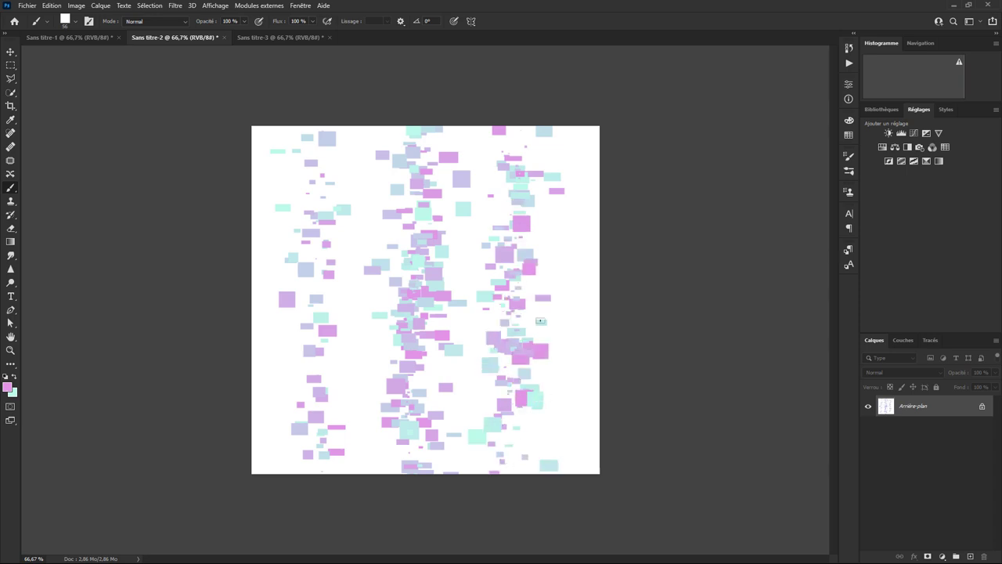
click(89, 22)
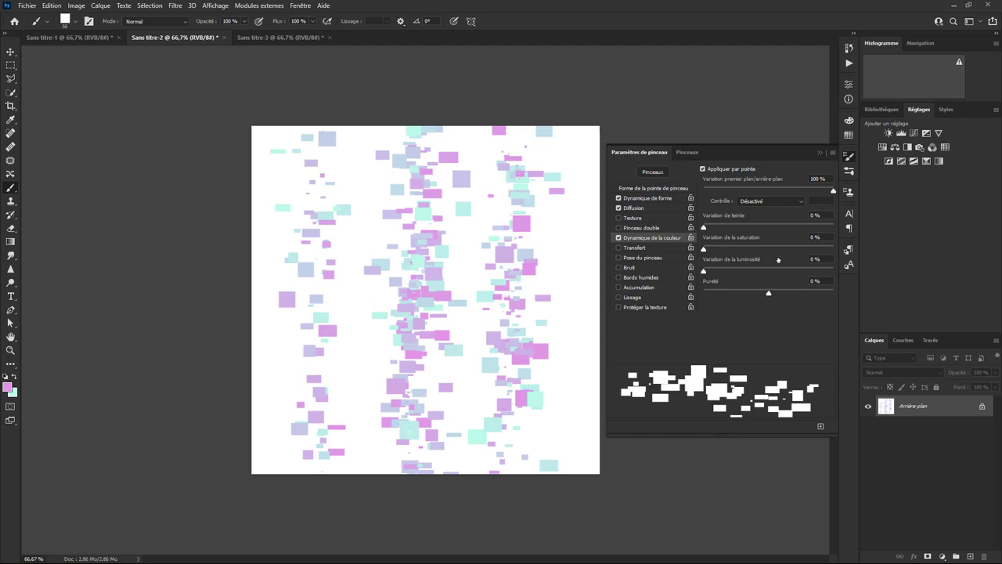
Start saving the brush with Nouveau pinceau prédéfini…, proposed name Carré 1.
click(833, 153)
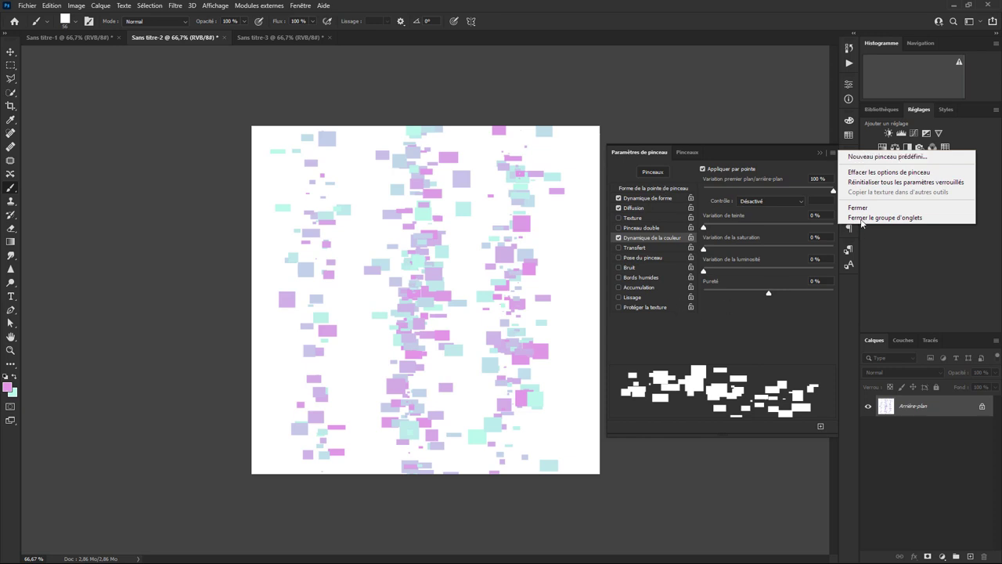
click(877, 157)
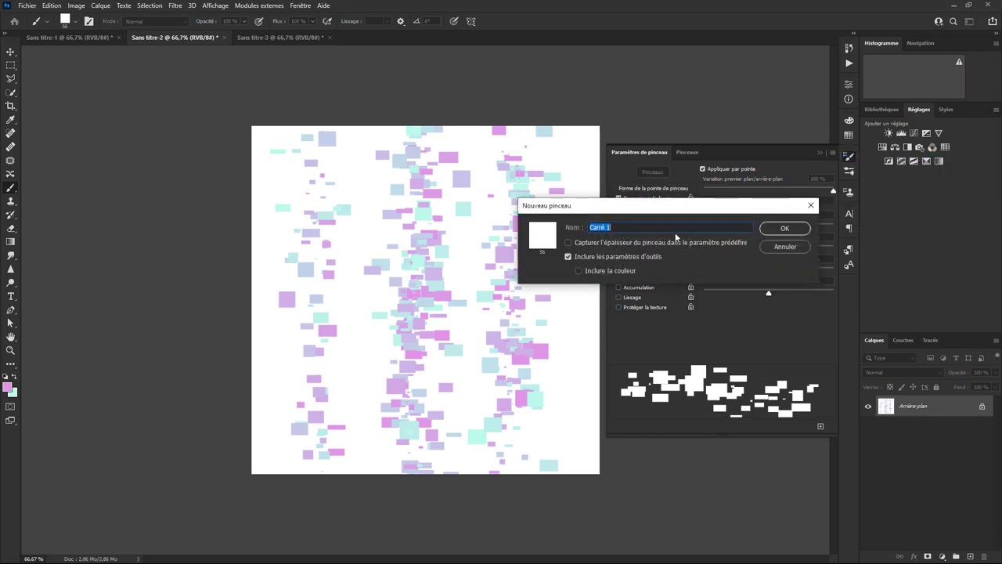